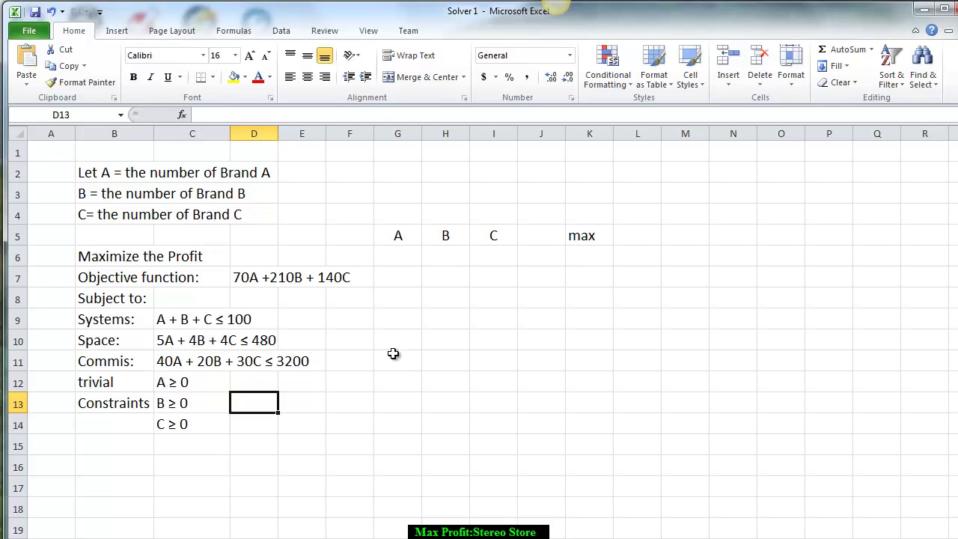
# - Enter 0 as the starting value for A, B and C in cells G6 to I6
pyautogui.click(410, 259)
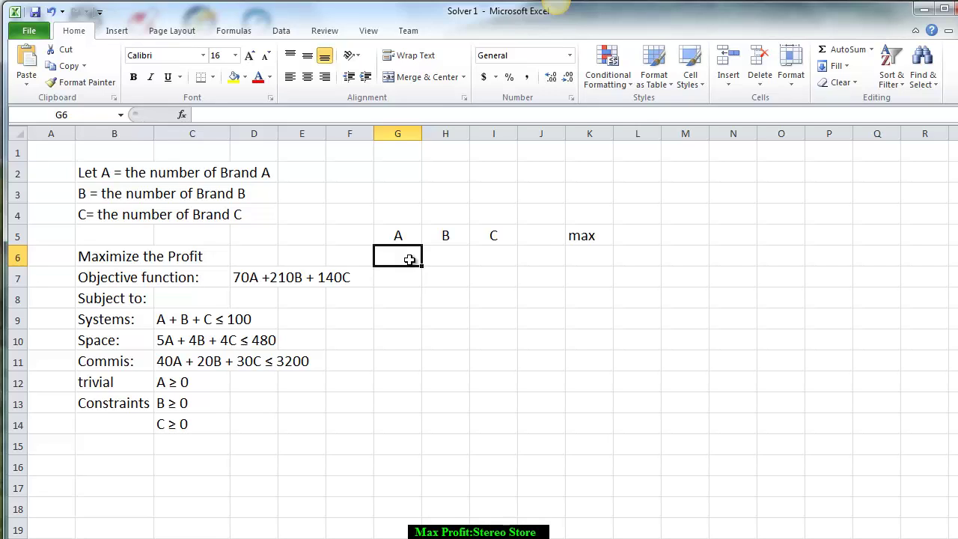
pyautogui.write('0')
pyautogui.press('Tab')
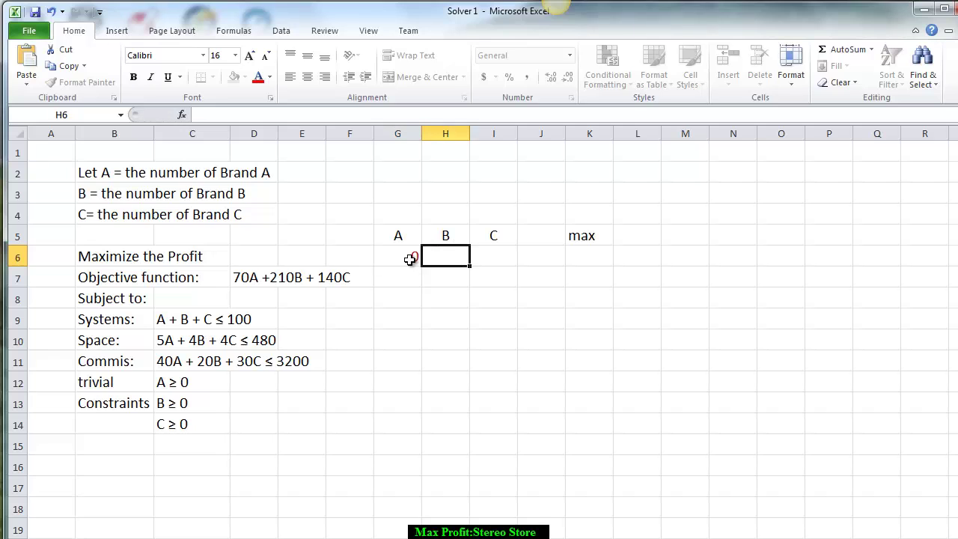
pyautogui.write('0')
pyautogui.press('Tab')
pyautogui.write('0')
pyautogui.press('Tab')
# - Enter the objective function coefficients 70, 210 and 140 in cells G7 to I7
pyautogui.press('Down')
pyautogui.press('Left')
pyautogui.press('Left')
pyautogui.press('Left')
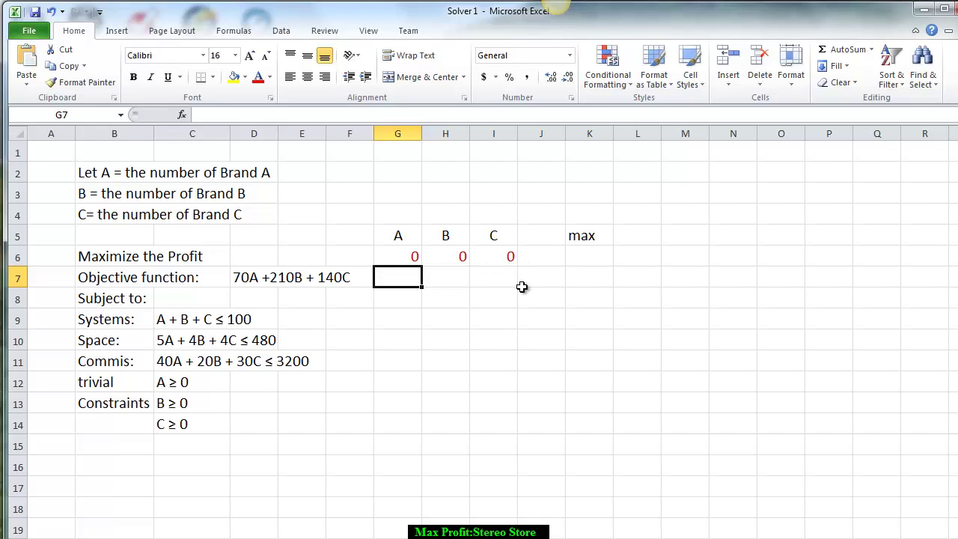
pyautogui.write('70')
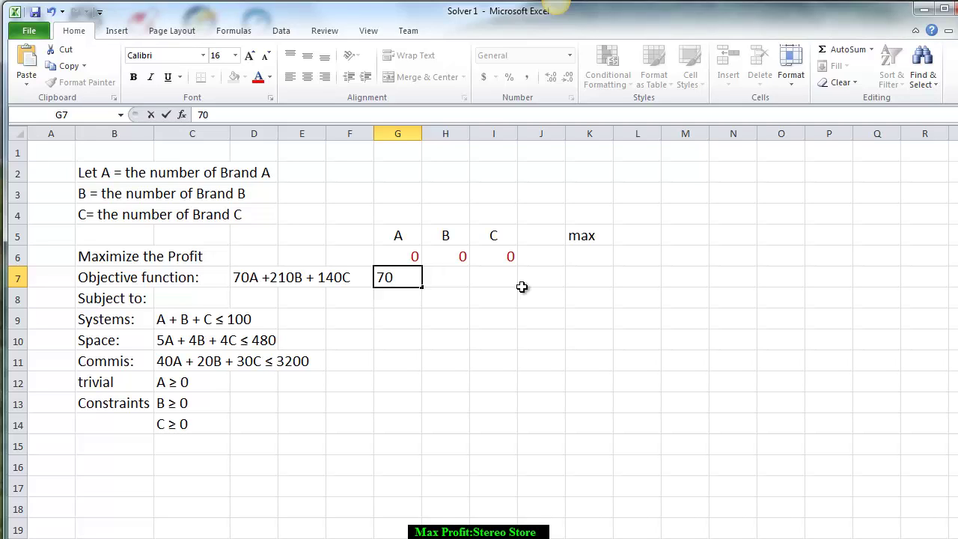
pyautogui.press('Tab')
pyautogui.write('210')
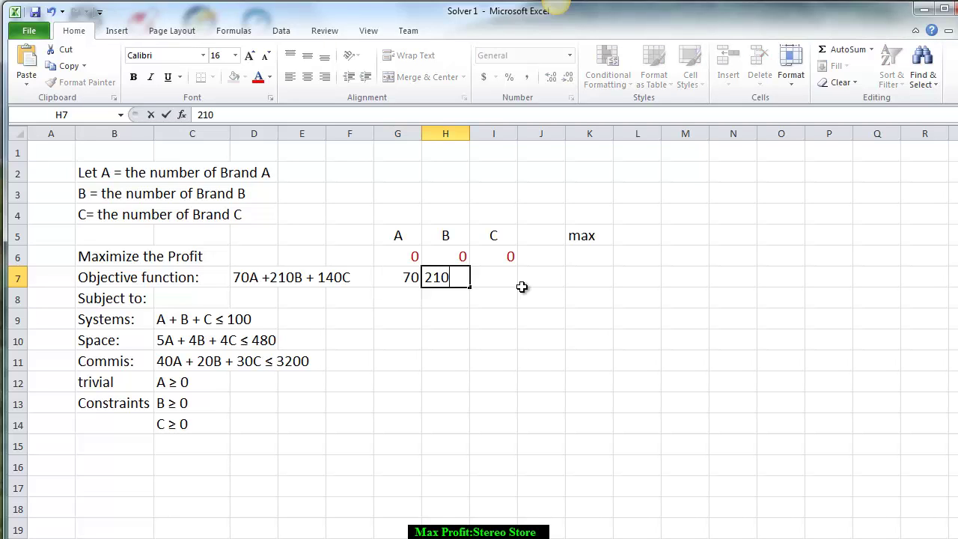
pyautogui.press('Tab')
pyautogui.write('140')
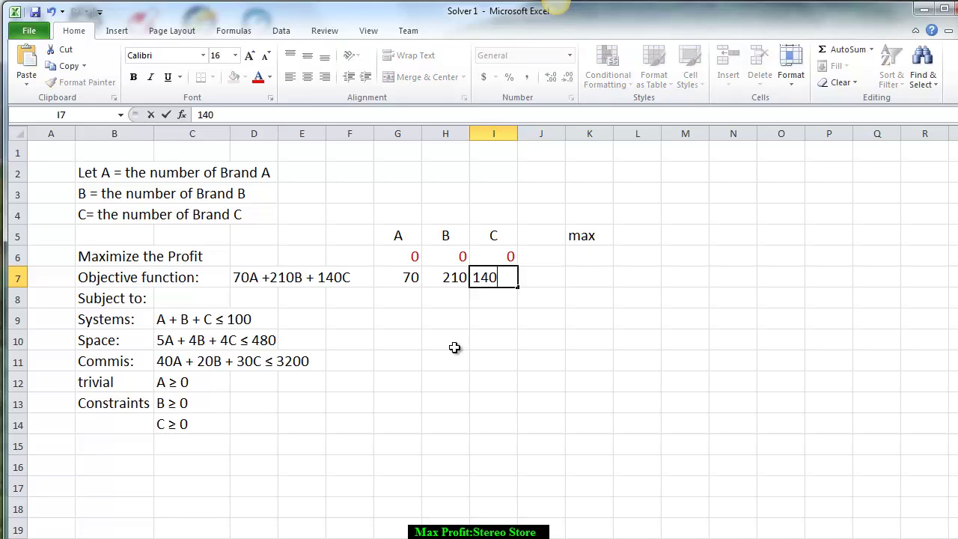
# - Fill the Systems constraint row with 1, 1, 1 and the limit 100 in cells G9 to J9
pyautogui.click(401, 321)
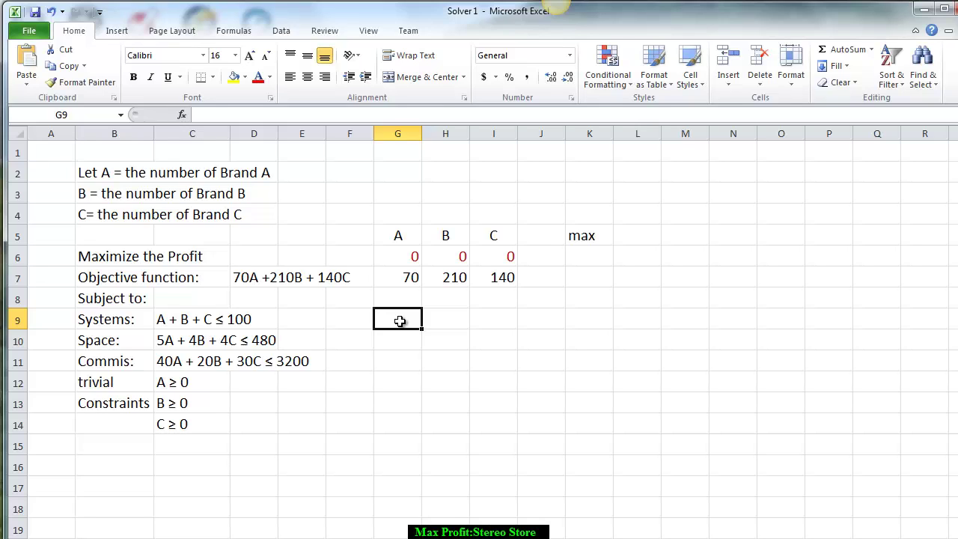
pyautogui.write('1')
pyautogui.press('Tab')
pyautogui.write('1')
pyautogui.press('Tab')
pyautogui.write('1')
pyautogui.press('Tab')
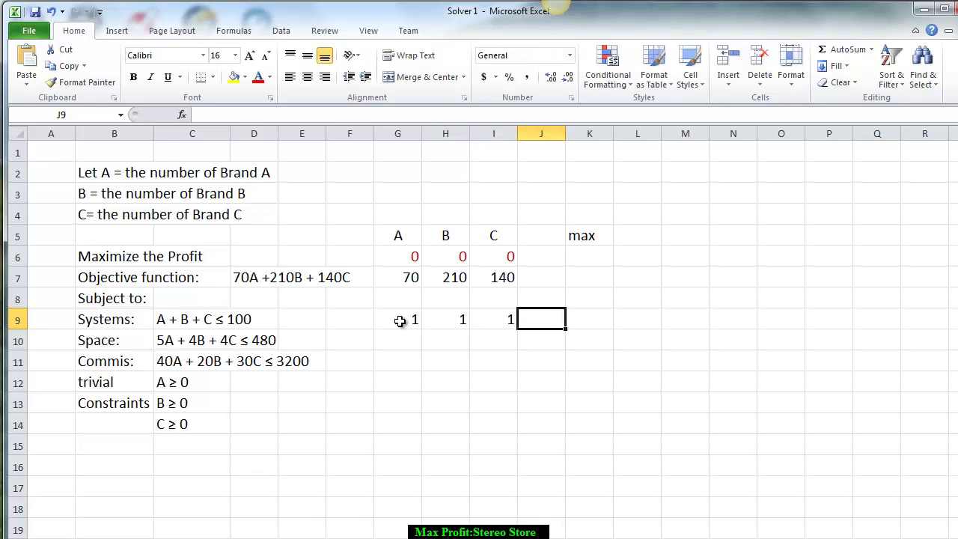
pyautogui.write('100')
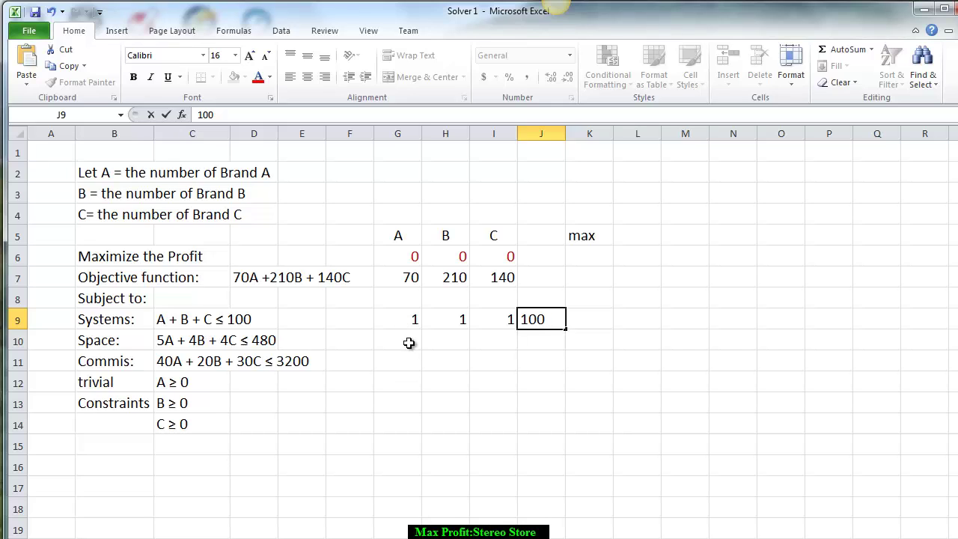
# - Fill the Space constraint row with 5, 4, 4 and the limit 480 in cells G10 to J10
pyautogui.click(410, 349)
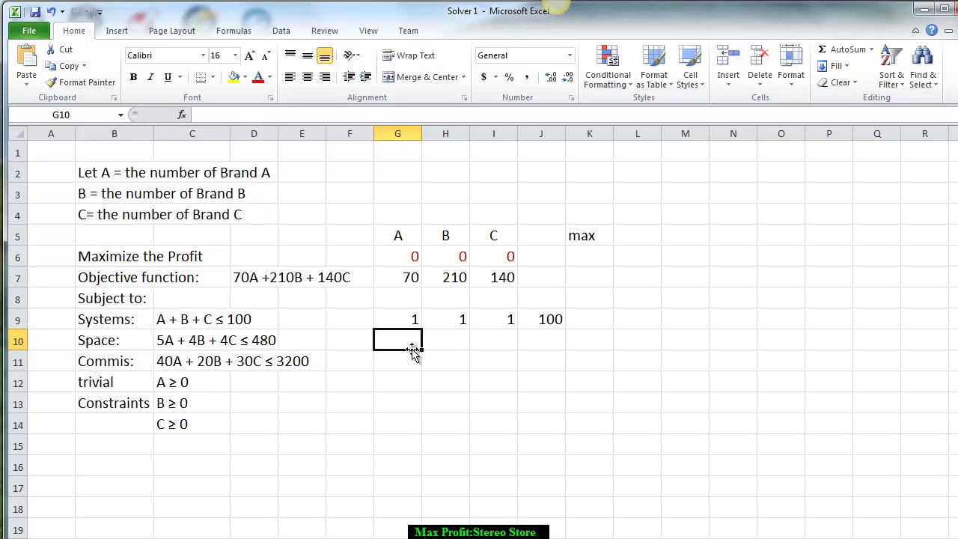
pyautogui.write('5')
pyautogui.press('Tab')
pyautogui.write('4')
pyautogui.press('Tab')
pyautogui.write('4')
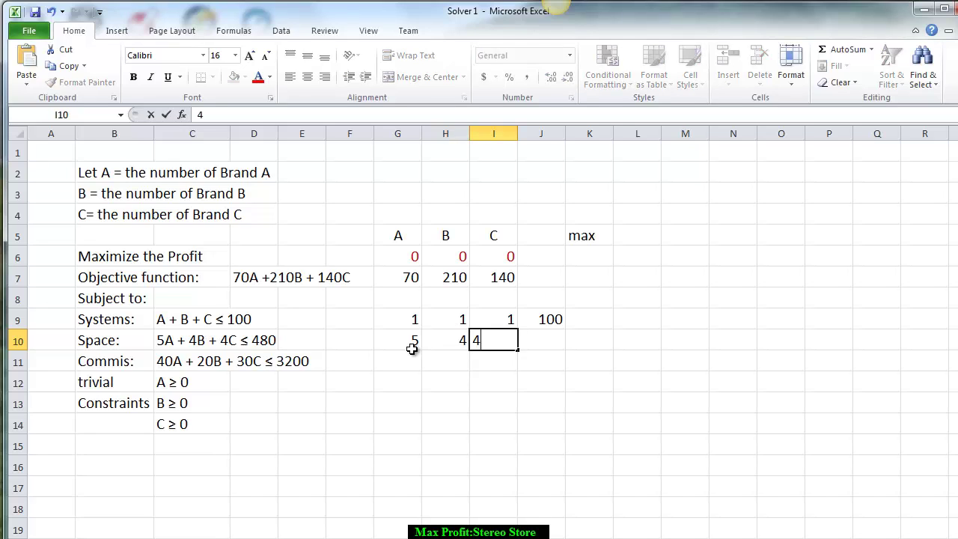
pyautogui.press('Tab')
pyautogui.write('480')
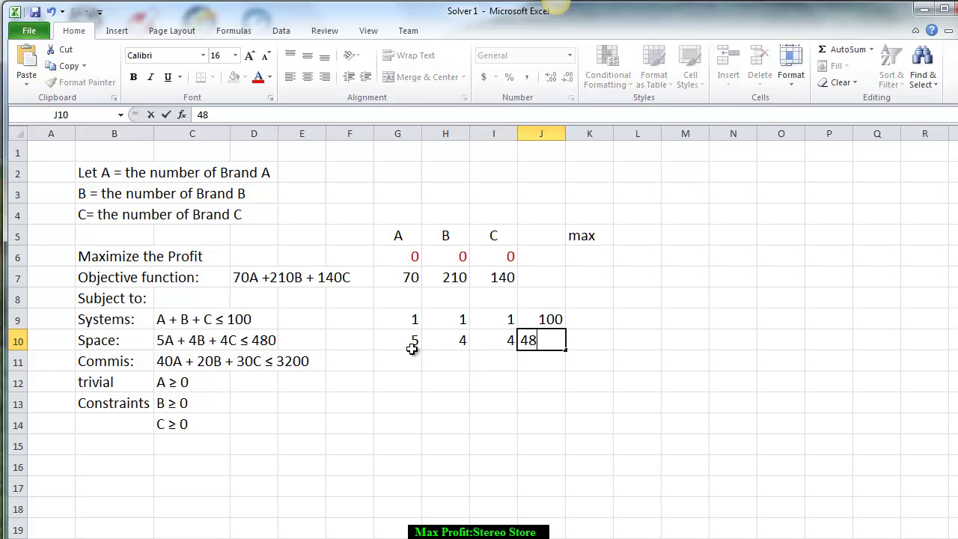
# - Fill the Commis constraint row with 40, 20, 30 and the limit 3200 in cells G11 to J11
pyautogui.click(411, 361)
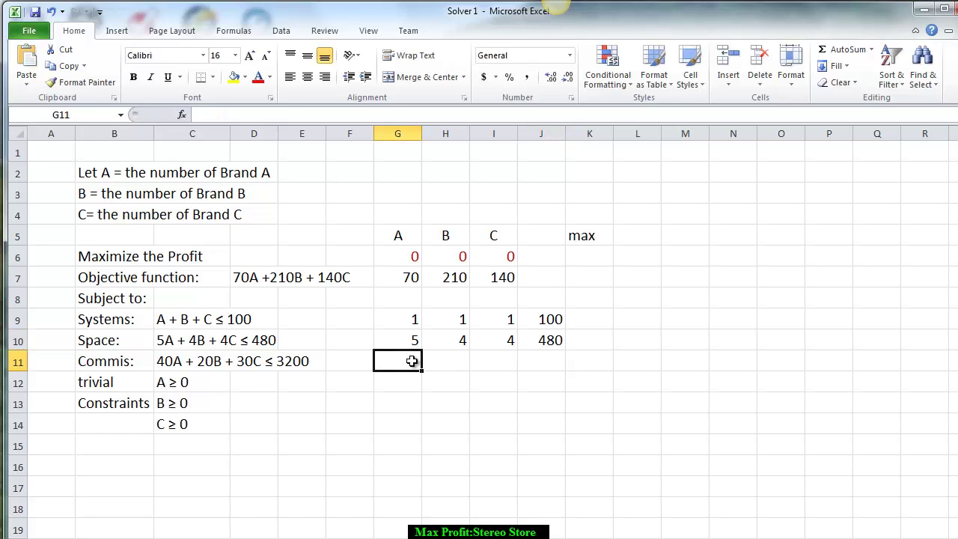
pyautogui.write('40')
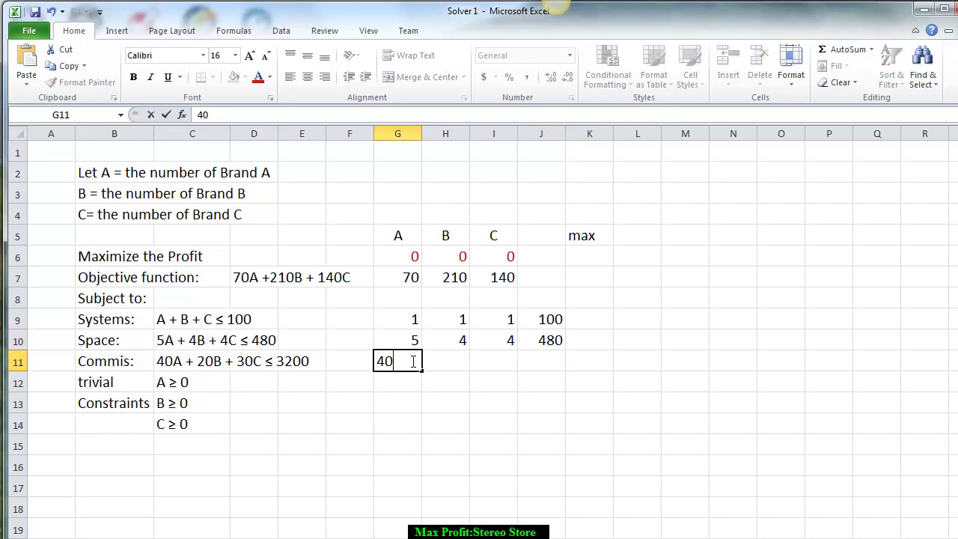
pyautogui.press('Tab')
pyautogui.write('20')
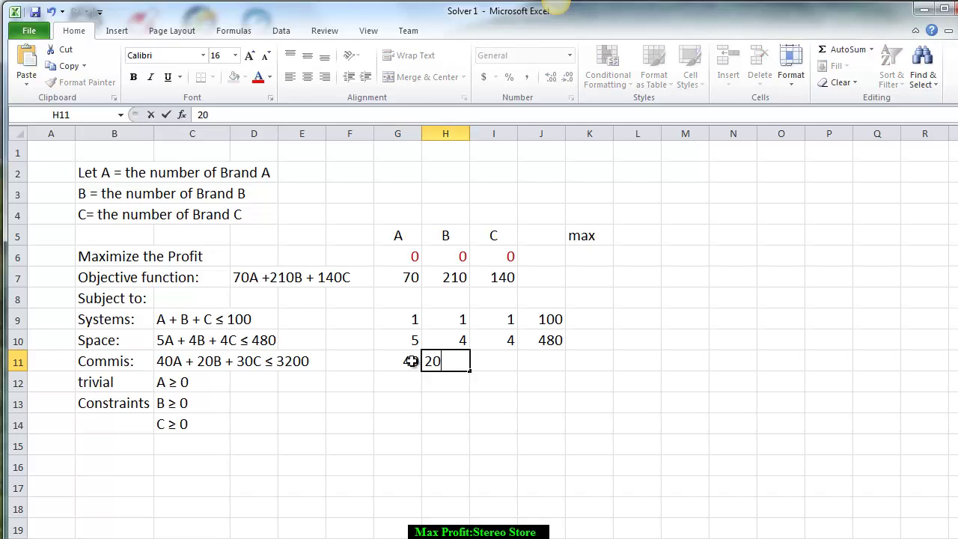
pyautogui.press('Tab')
pyautogui.write('30')
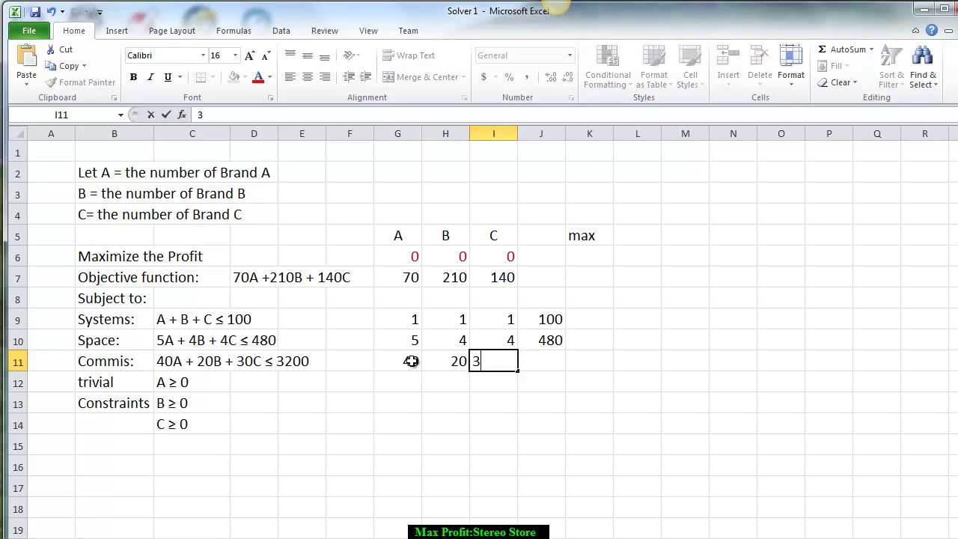
pyautogui.press('Tab')
pyautogui.write('3200')
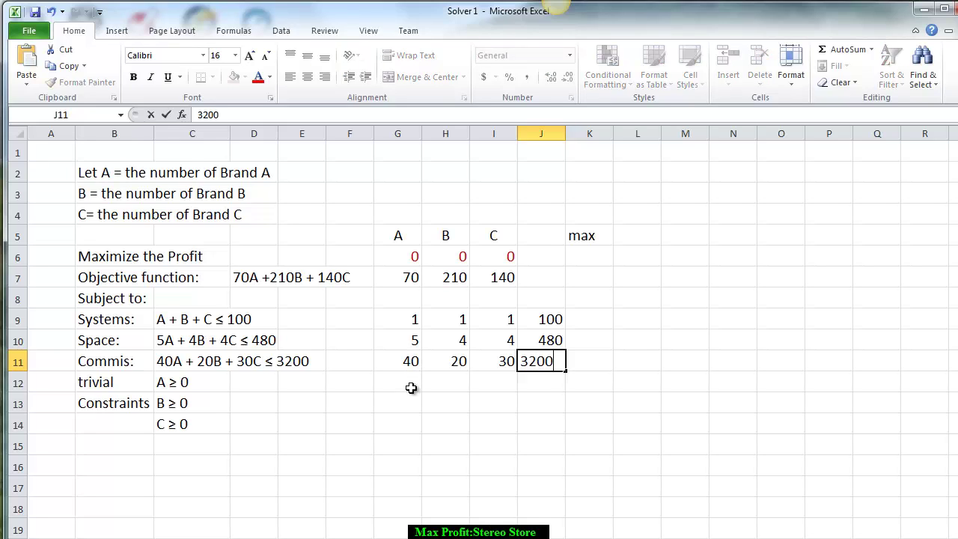
# - Enter the A ≥ 0 constraint as 1, 0, 0 and 0 in cells G12 to J12
pyautogui.click(411, 385)
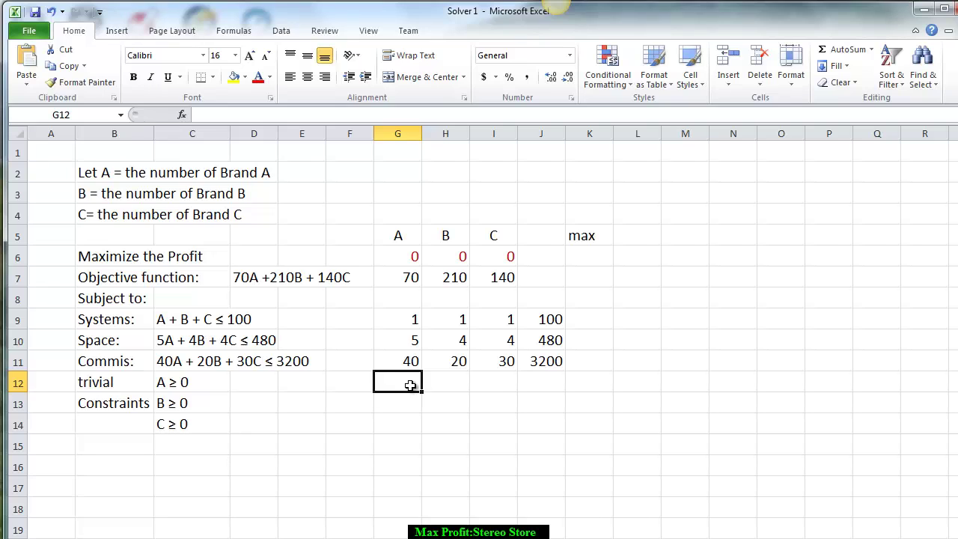
pyautogui.write('1')
pyautogui.press('Tab')
pyautogui.write('0')
pyautogui.press('Tab')
pyautogui.write('0')
pyautogui.press('Tab')
pyautogui.write('0')
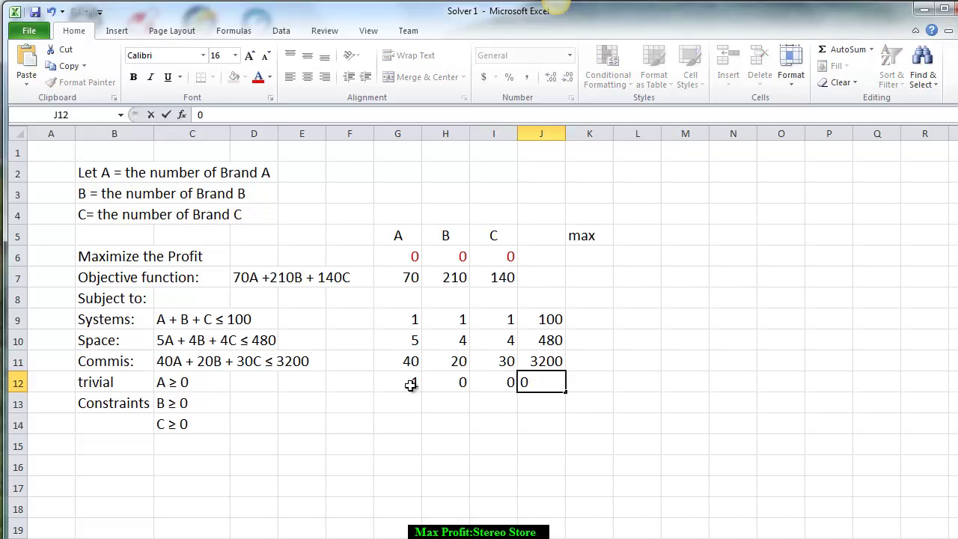
# - Enter the B ≥ 0 constraint as 0, 1, 0 and 0 in cells G13 to J13
pyautogui.click(410, 408)
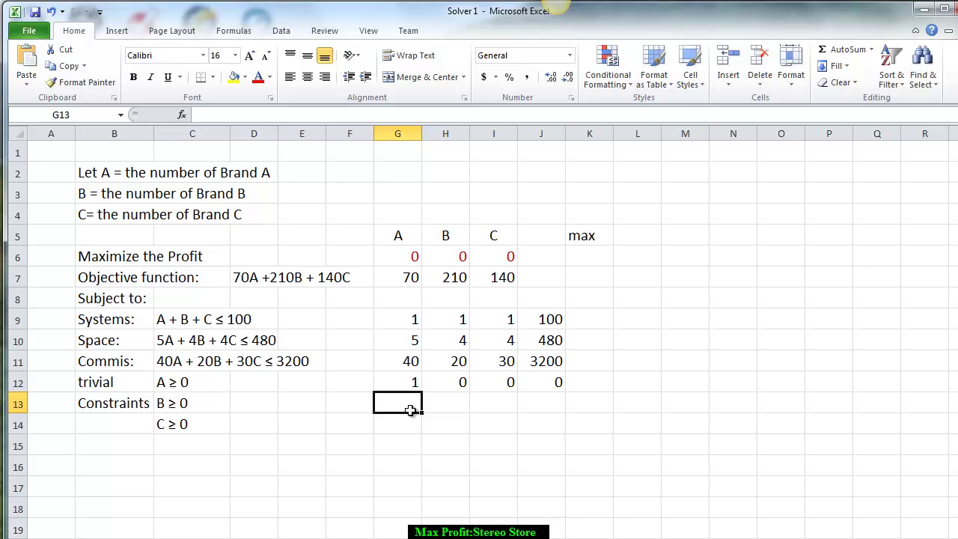
pyautogui.write('0')
pyautogui.press('Tab')
pyautogui.write('1')
pyautogui.press('Tab')
pyautogui.write('0')
pyautogui.press('Tab')
pyautogui.write('0')
# - Enter the C ≥ 0 constraint as 0, 0, 1 and 0 in cells G14 to J14
pyautogui.click(411, 423)
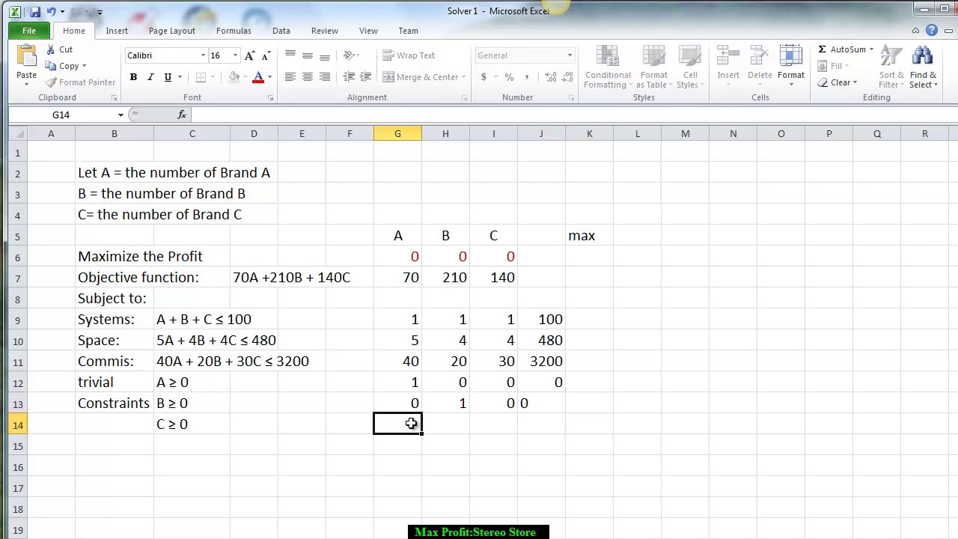
pyautogui.write('0')
pyautogui.press('Tab')
pyautogui.write('0')
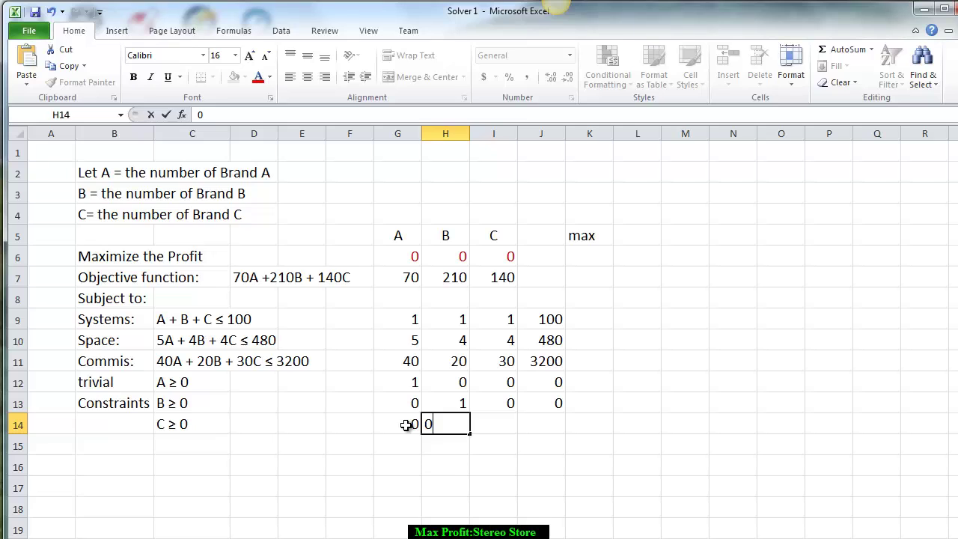
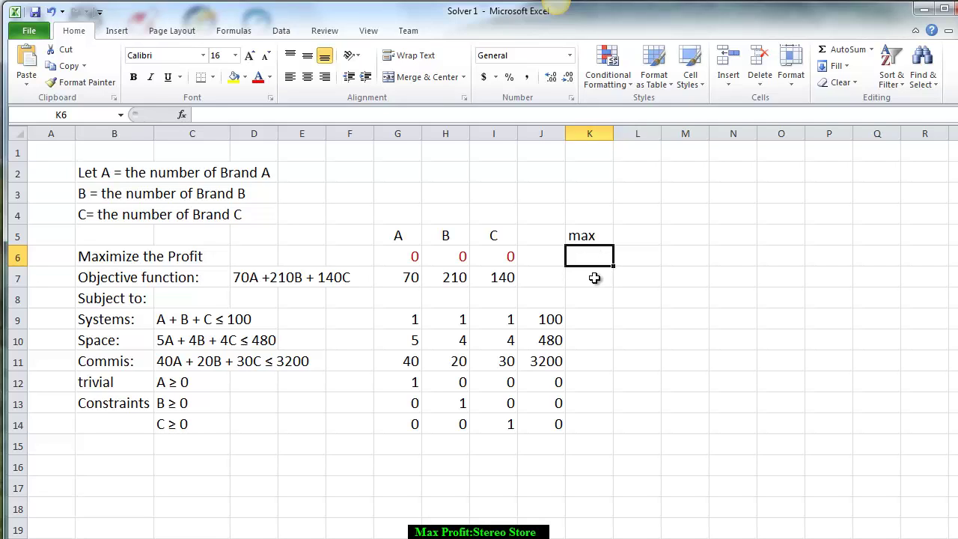
pyautogui.click(590, 279)
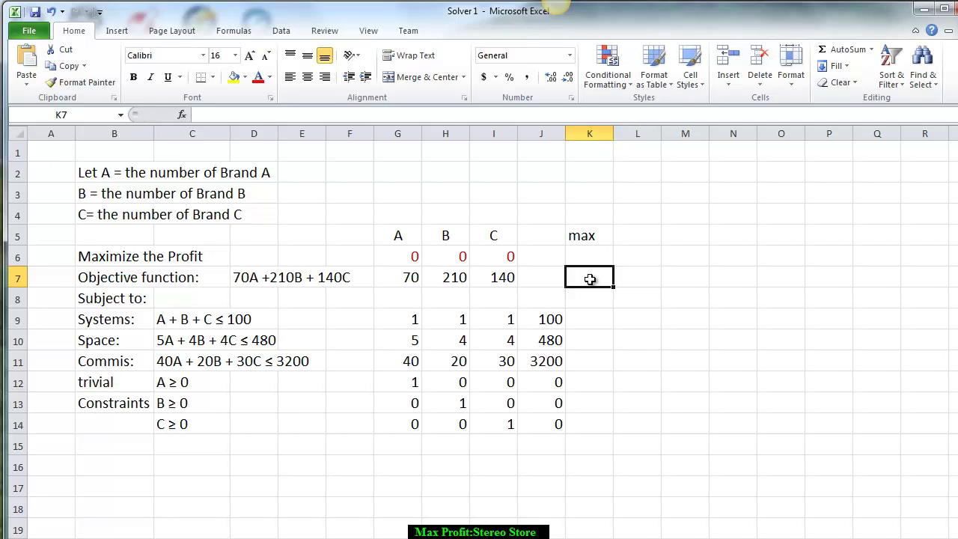
pyautogui.write('=')
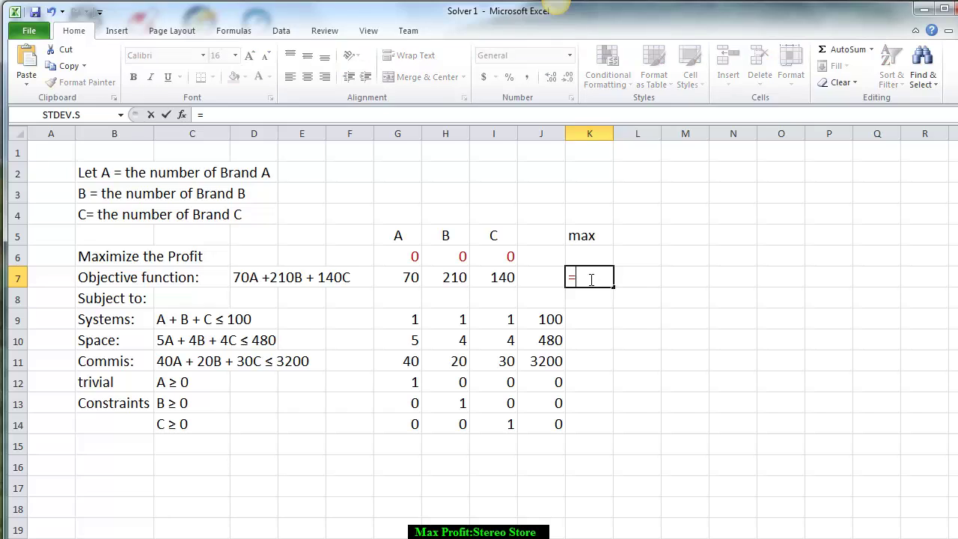
pyautogui.click(416, 277)
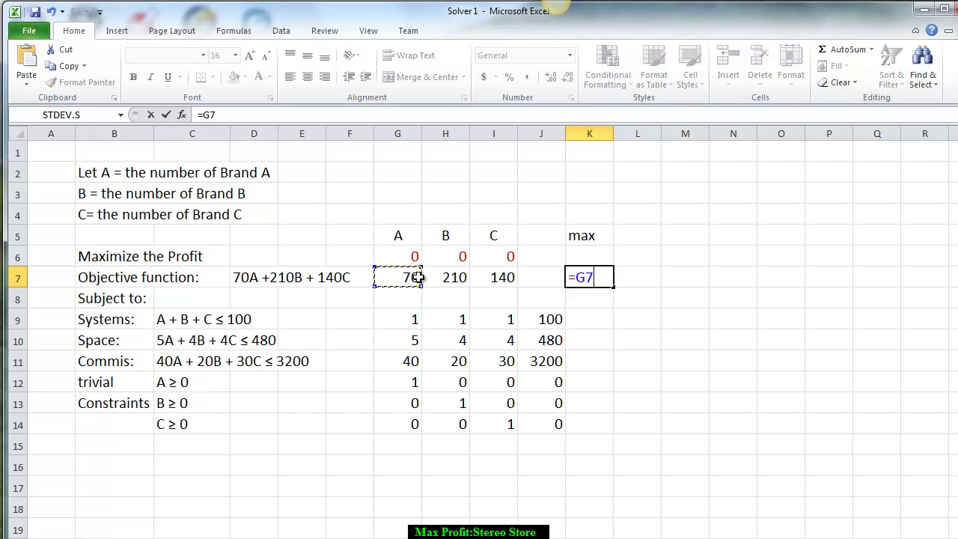
pyautogui.write('*9')
pyautogui.click(412, 255)
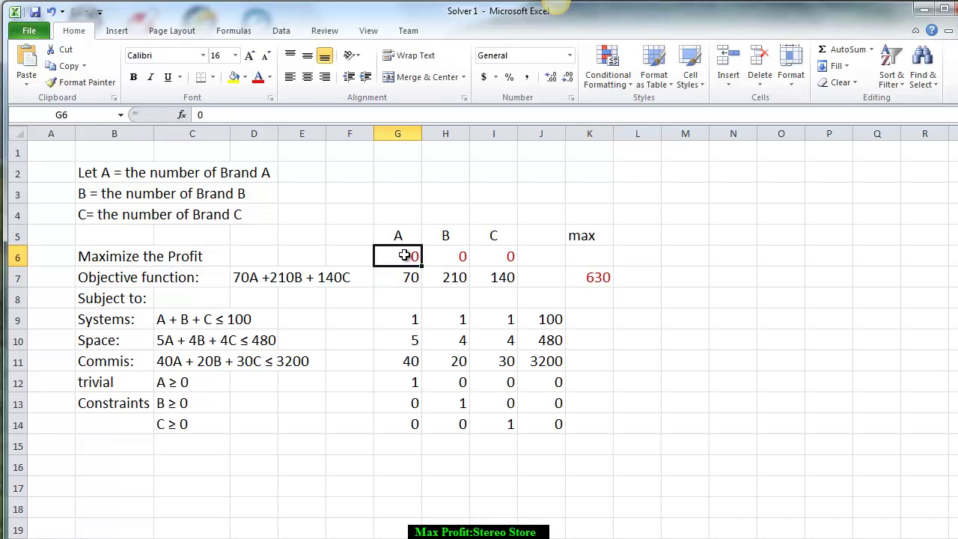
pyautogui.click(592, 276)
pyautogui.press('Delete')
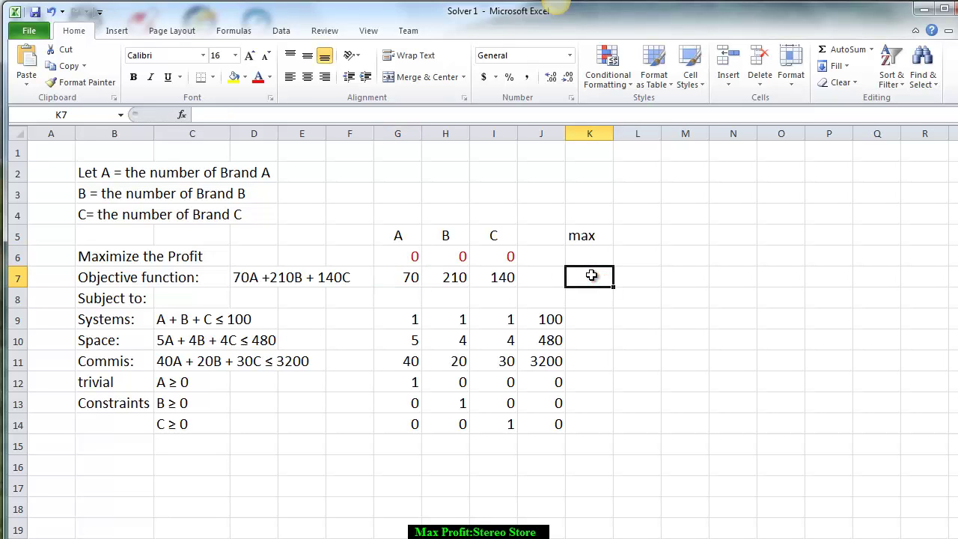
# - Enter the objective formula =G7*$G$6+H7*$H$6+I7*$I$6 in cell K7, using absolute references for the variable cells
pyautogui.write('=')
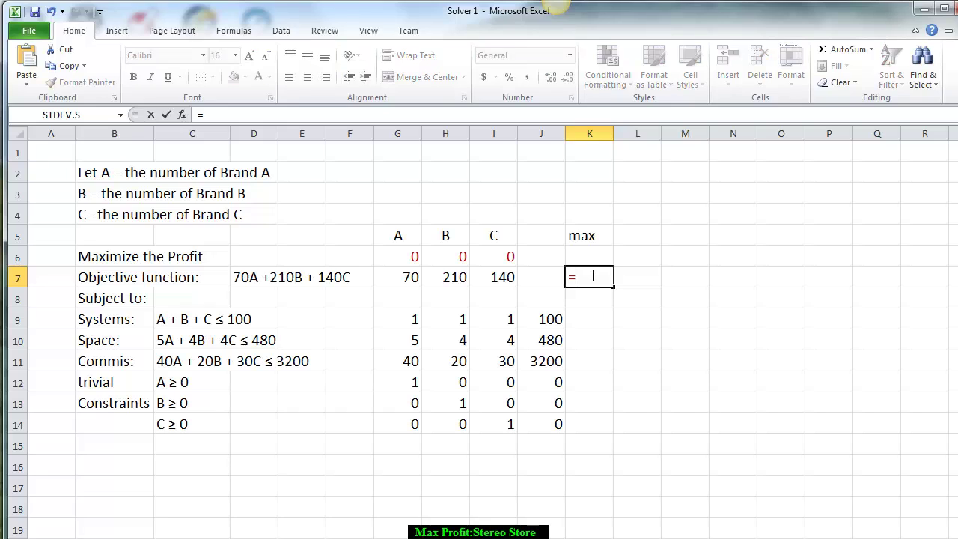
pyautogui.click(405, 279)
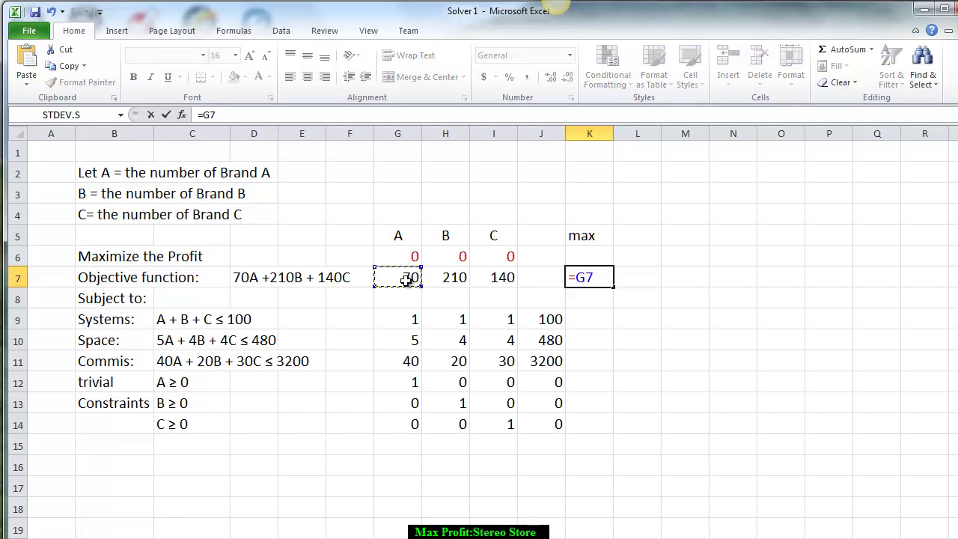
pyautogui.write('*')
pyautogui.click(404, 249)
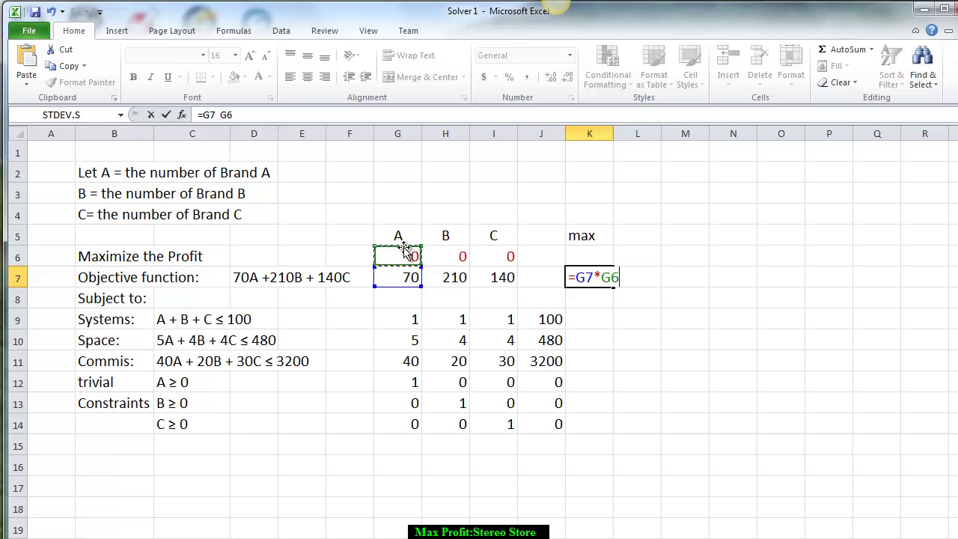
pyautogui.press('F4')
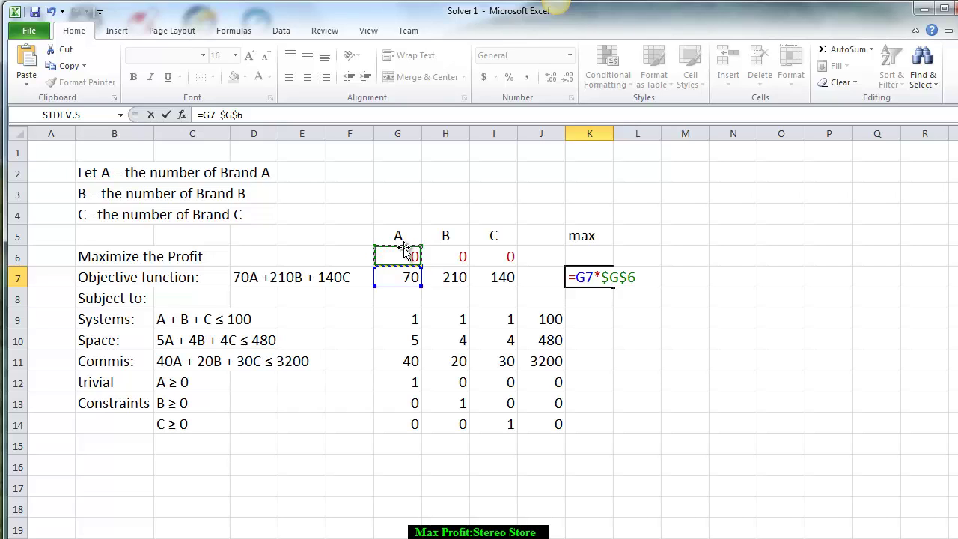
pyautogui.click(444, 278)
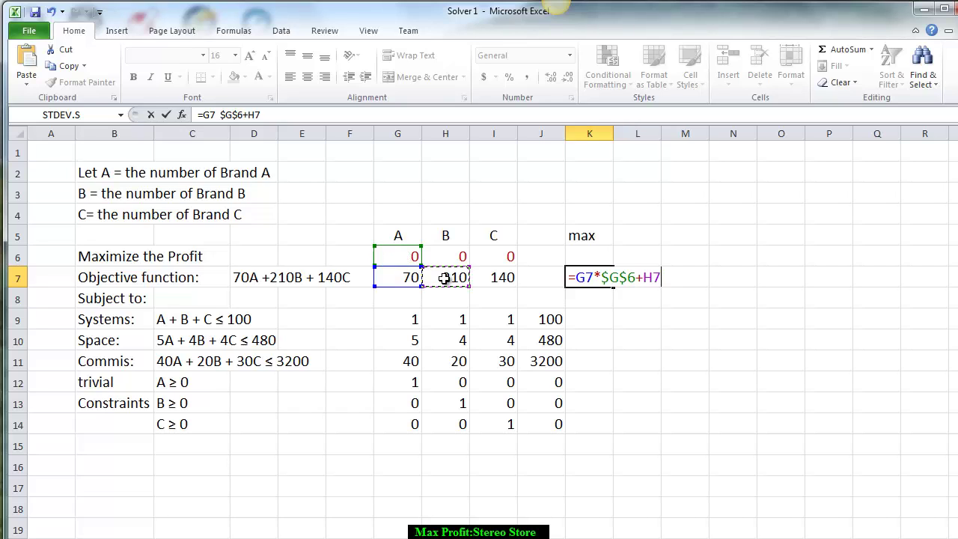
pyautogui.write('*')
pyautogui.click(450, 257)
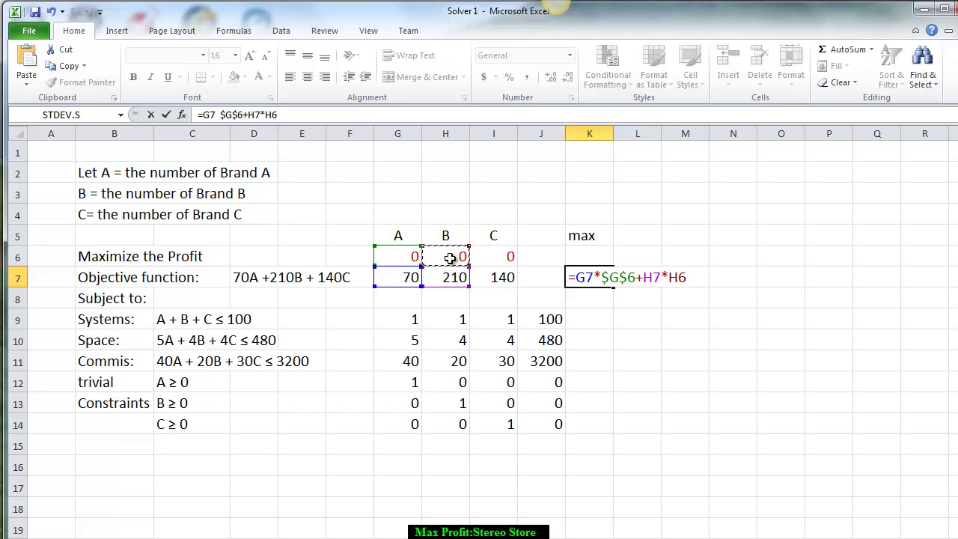
pyautogui.press('F4')
pyautogui.click(496, 277)
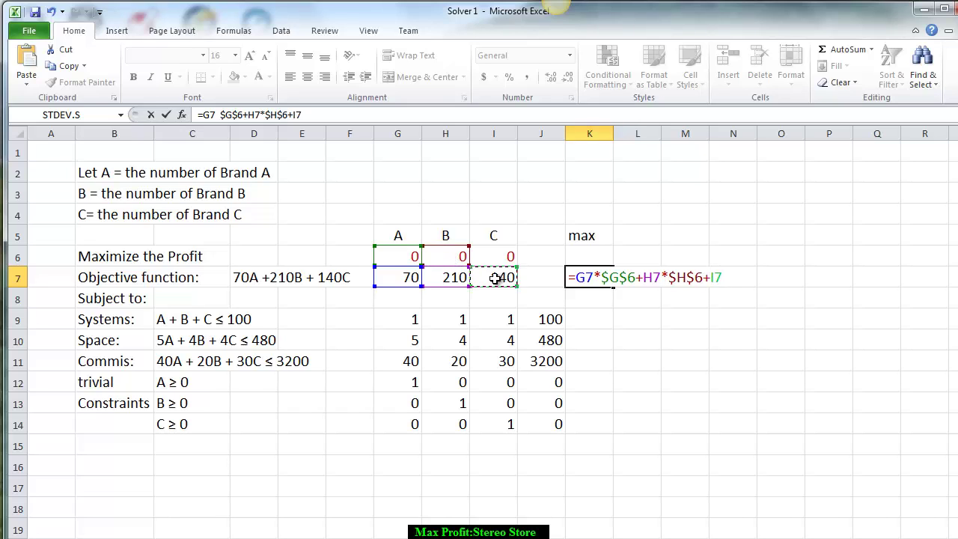
pyautogui.click(498, 254)
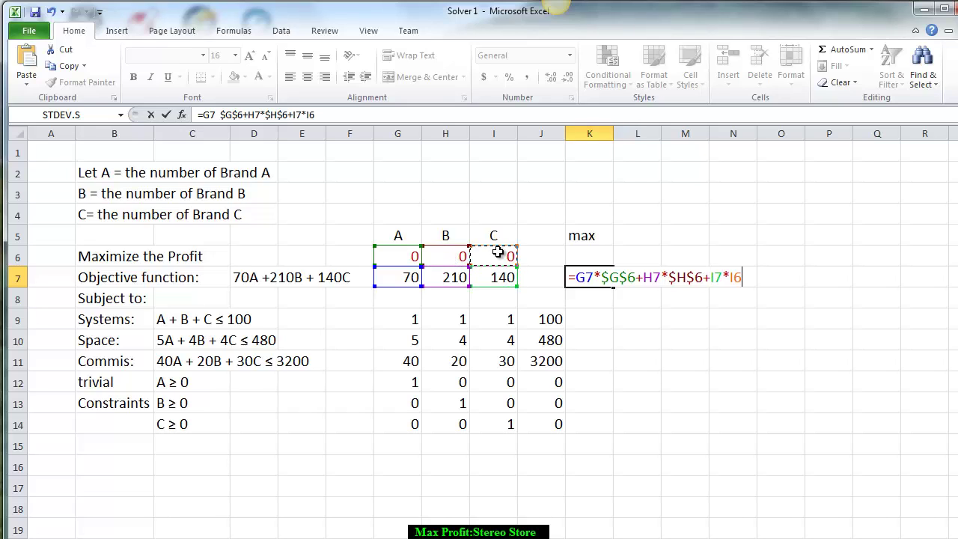
pyautogui.press('F4')
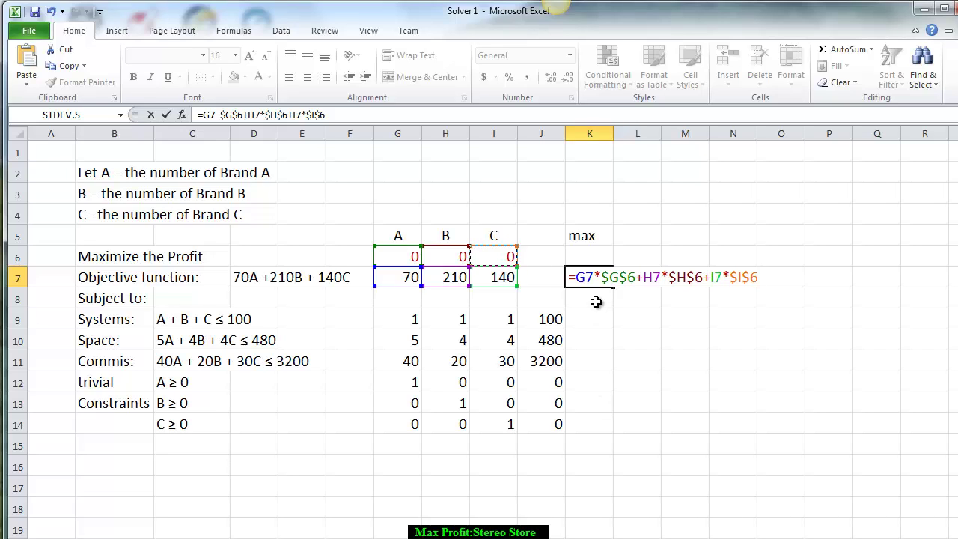
pyautogui.press('Return')
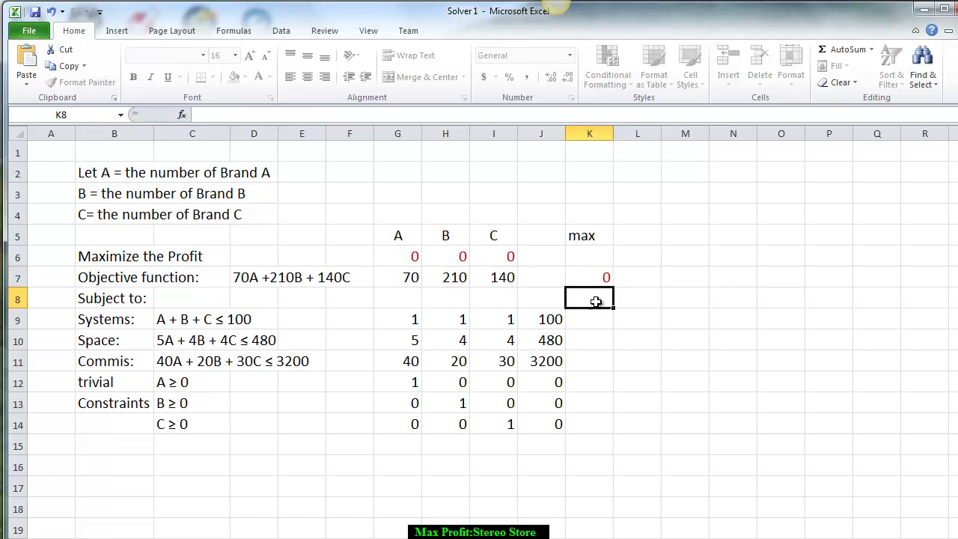
# - Fill the K7 formula down to K14 and clear the copy in cell K8
pyautogui.click(595, 280)
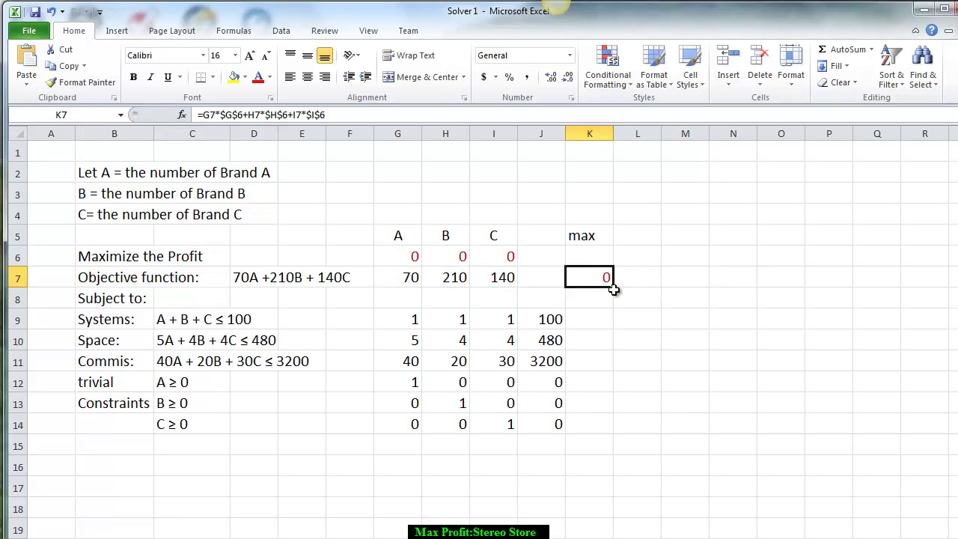
pyautogui.click(614, 291)
pyautogui.click(605, 275)
pyautogui.moveTo(614, 289); pyautogui.dragTo(614, 425)
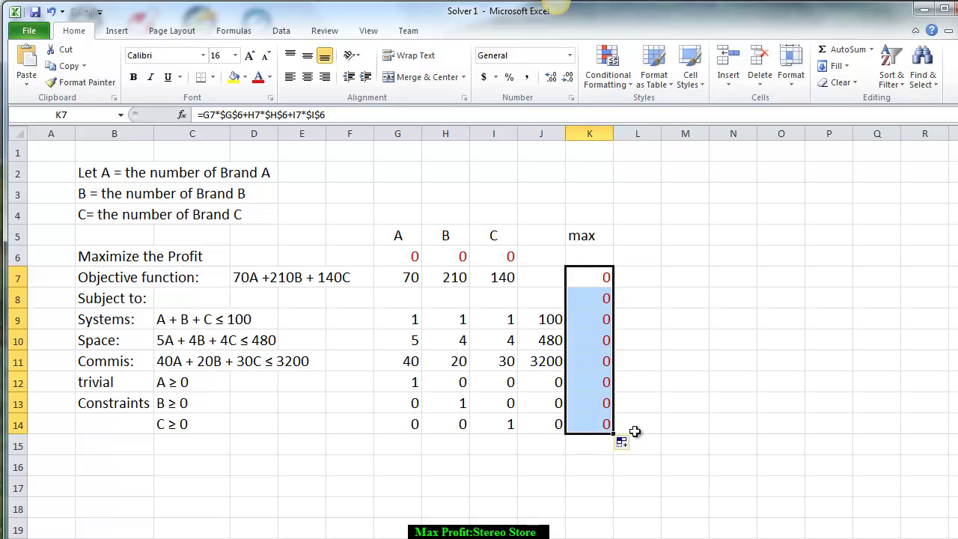
pyautogui.click(581, 303)
pyautogui.press('Delete')
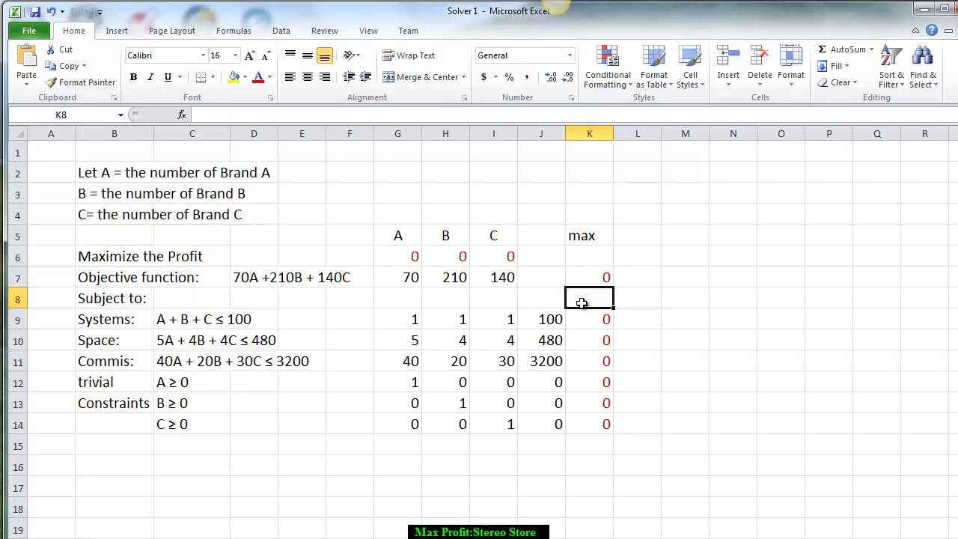
# - Check which cells the copied formulas in K9 and K11 reference, without changing them
pyautogui.click(578, 316)
pyautogui.doubleClick(581, 318)
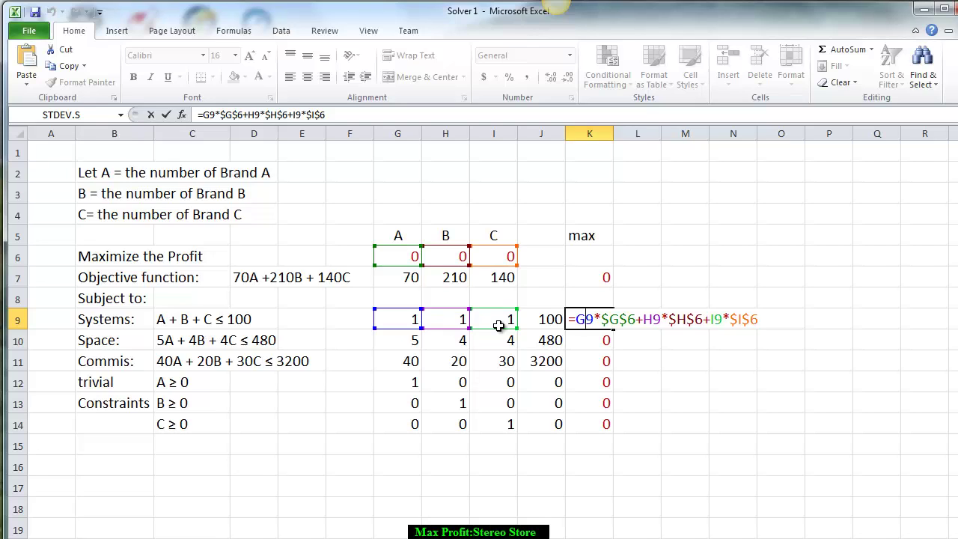
pyautogui.press('Return')
pyautogui.click(598, 362)
pyautogui.doubleClick(603, 361)
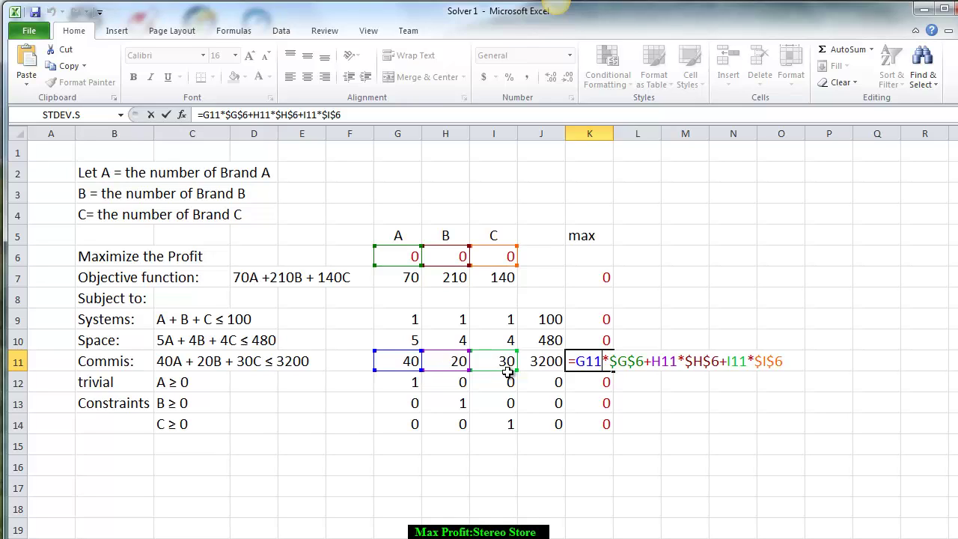
pyautogui.press('Return')
pyautogui.click(570, 448)
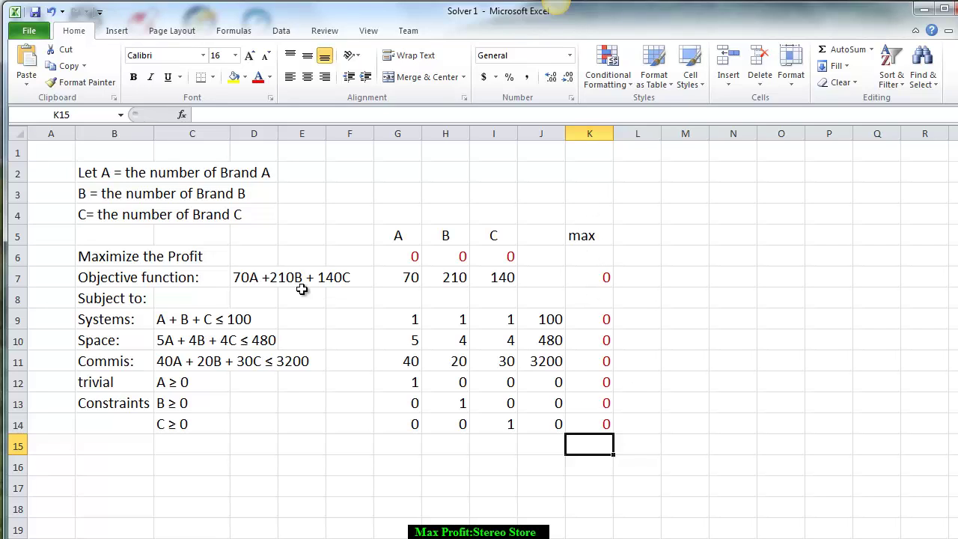
# - Open Solver and reset all of its existing parameters and constraints
pyautogui.click(275, 33)
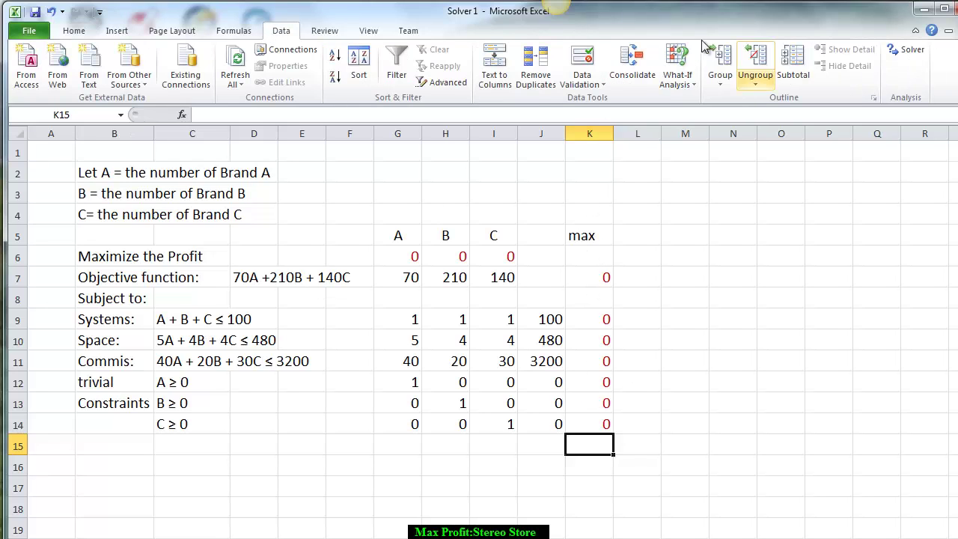
pyautogui.click(910, 50)
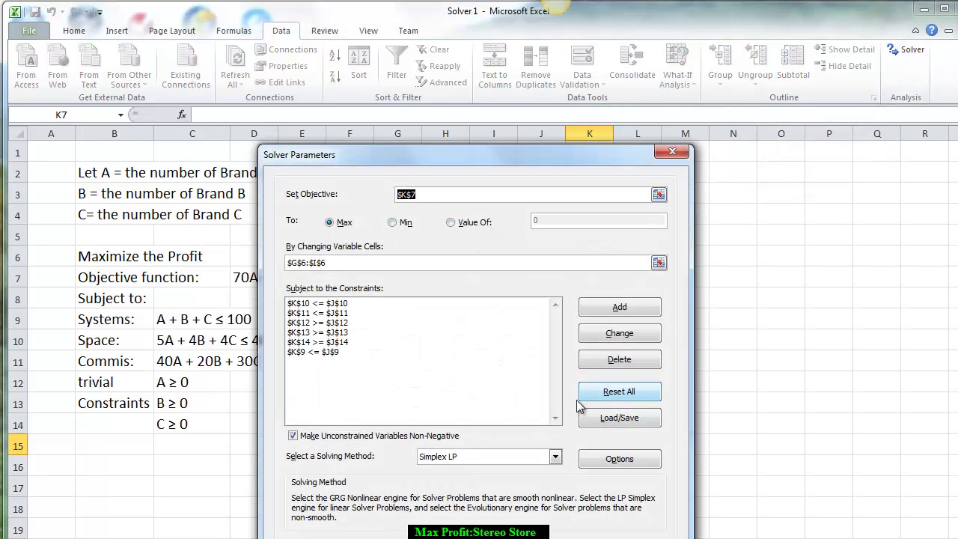
pyautogui.click(623, 394)
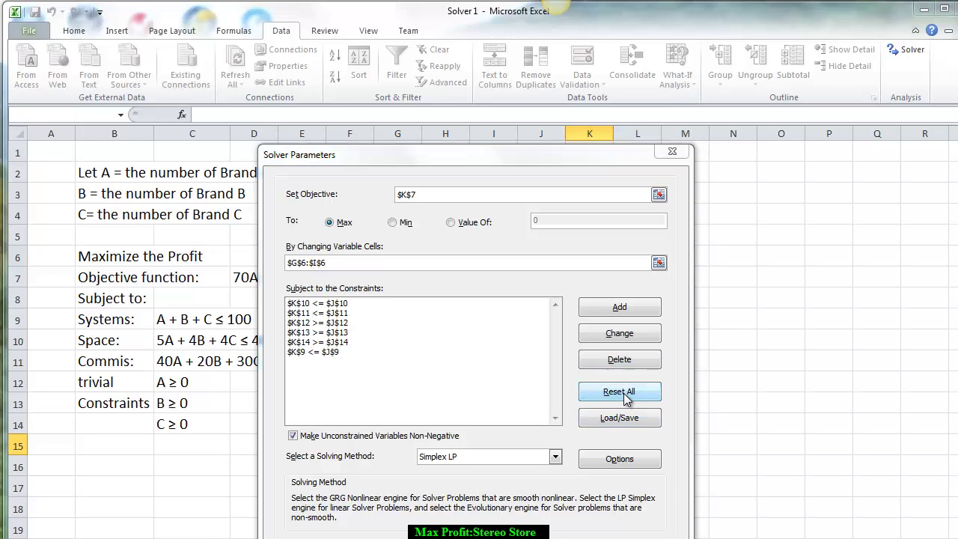
pyautogui.click(718, 494)
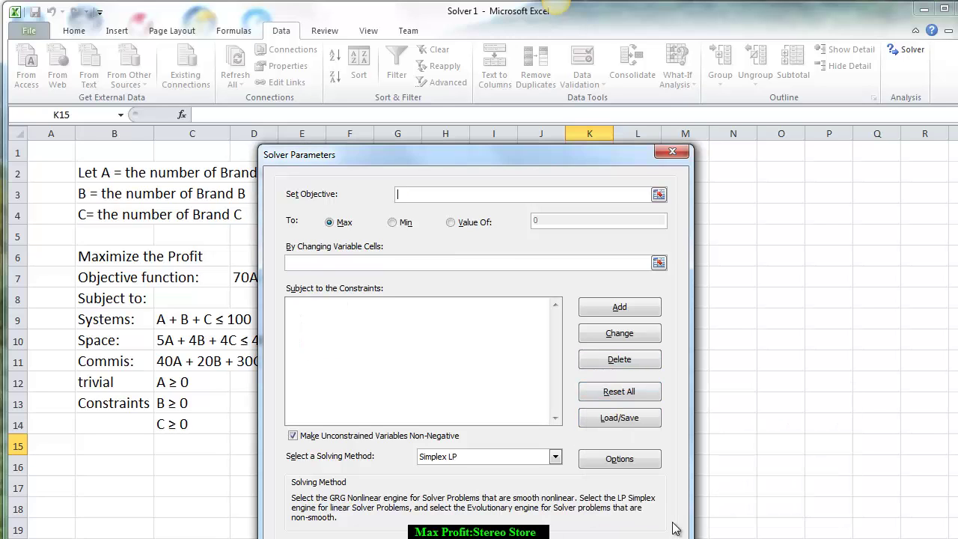
# - Set the Solver objective to cell K7 and the changing variable cells to G6:I6
pyautogui.moveTo(620, 155); pyautogui.dragTo(359, 157)
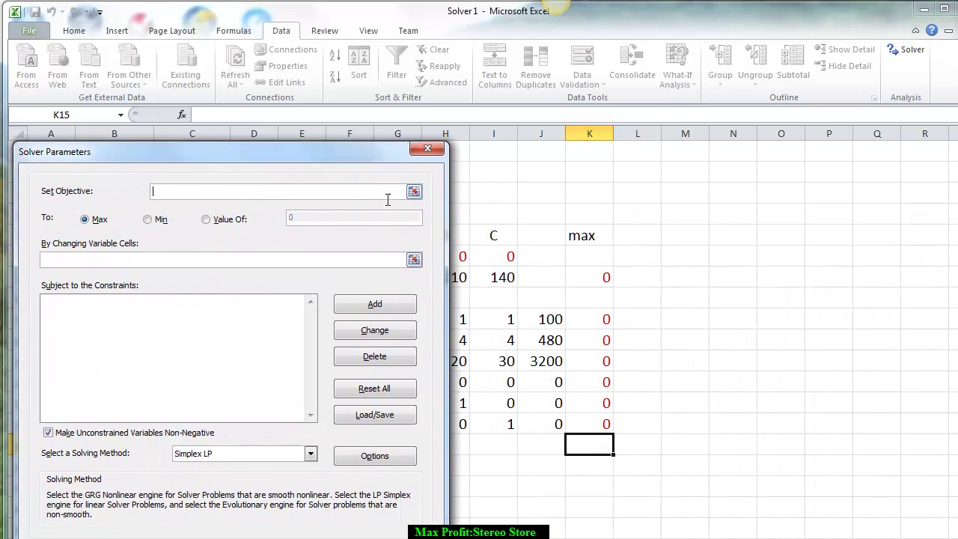
pyautogui.click(586, 279)
pyautogui.click(97, 257)
pyautogui.moveTo(218, 153); pyautogui.dragTo(431, 285)
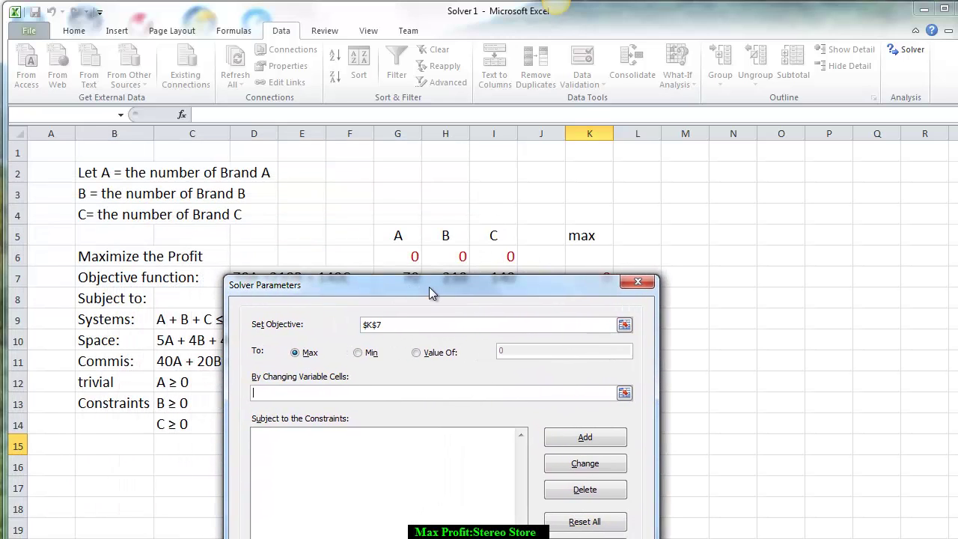
pyautogui.moveTo(397, 256); pyautogui.dragTo(488, 256)
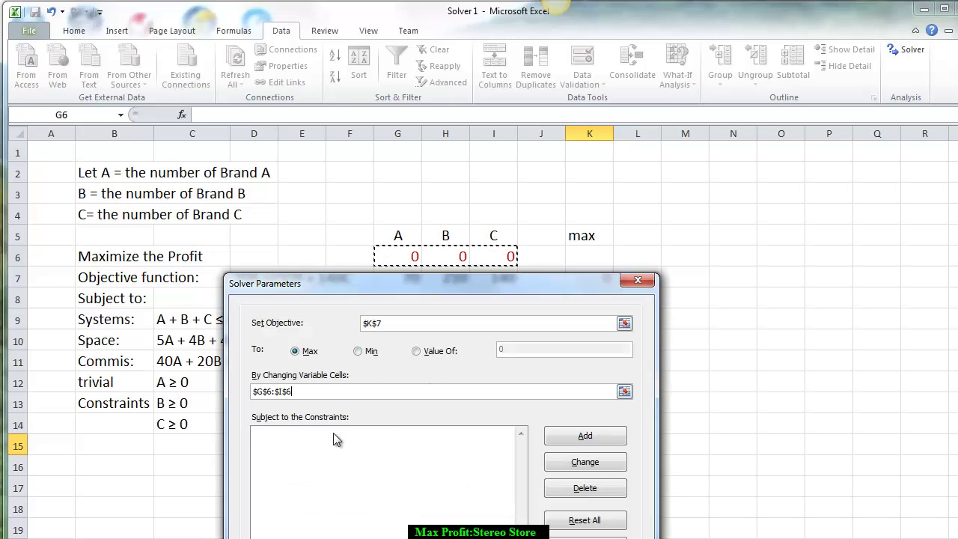
# - Add the Systems constraint K9 <= J9 to the Solver model
pyautogui.click(288, 442)
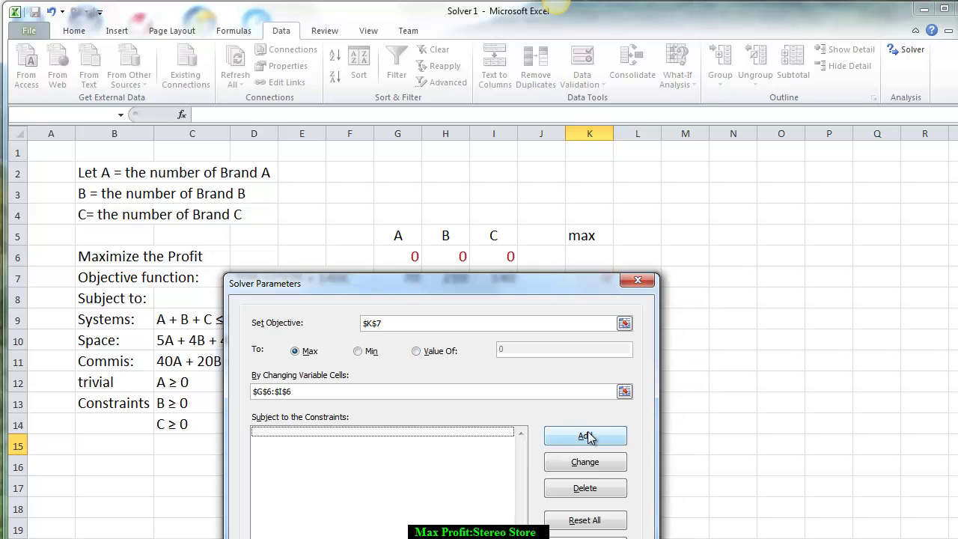
pyautogui.moveTo(500, 282); pyautogui.dragTo(354, 25)
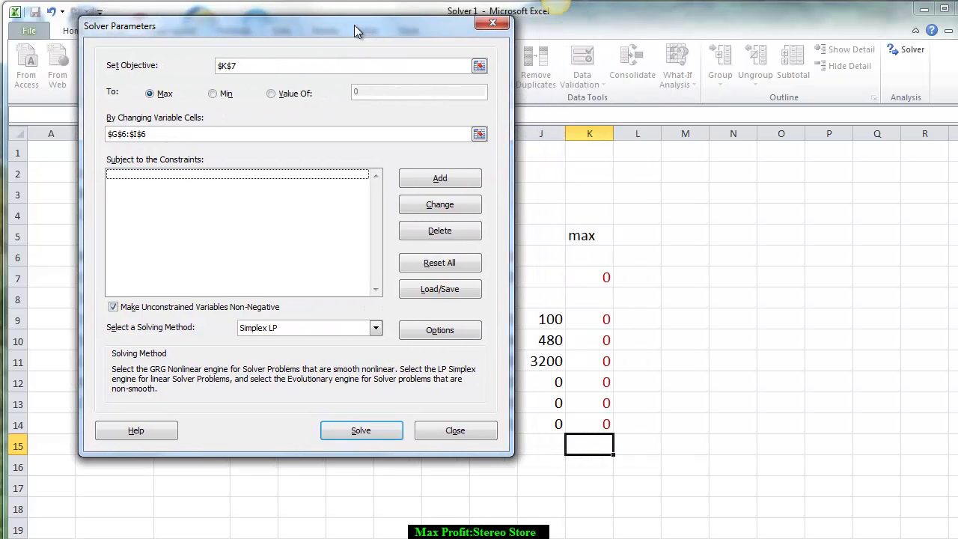
pyautogui.click(400, 178)
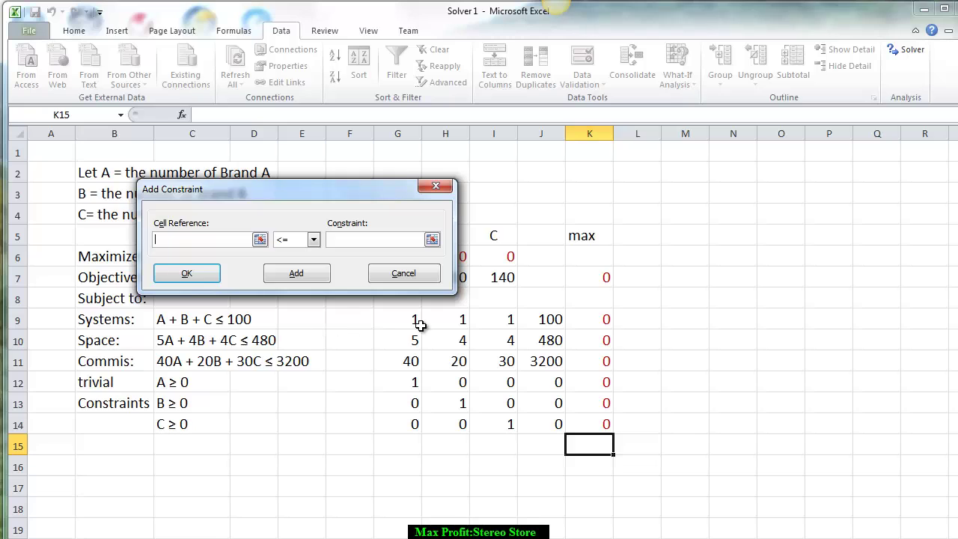
pyautogui.click(598, 323)
pyautogui.click(537, 319)
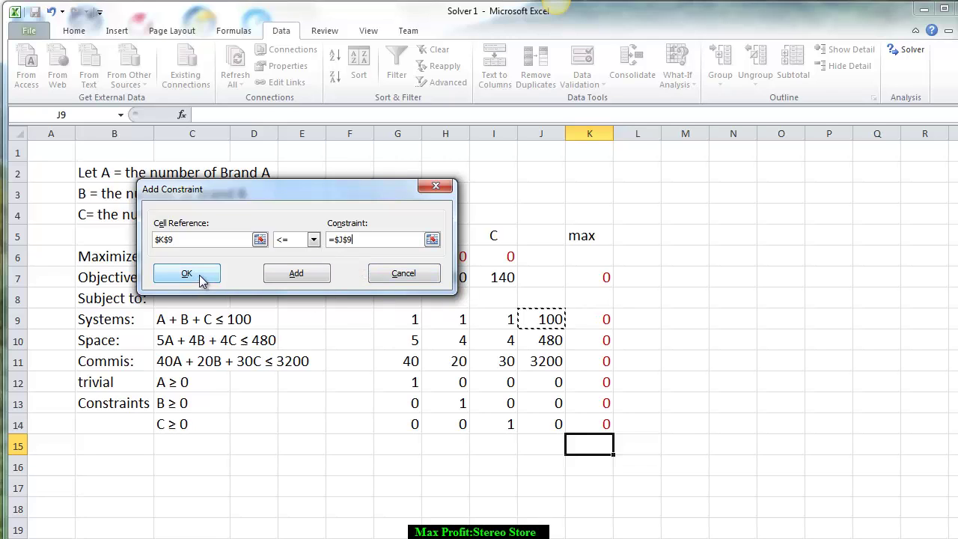
pyautogui.click(289, 278)
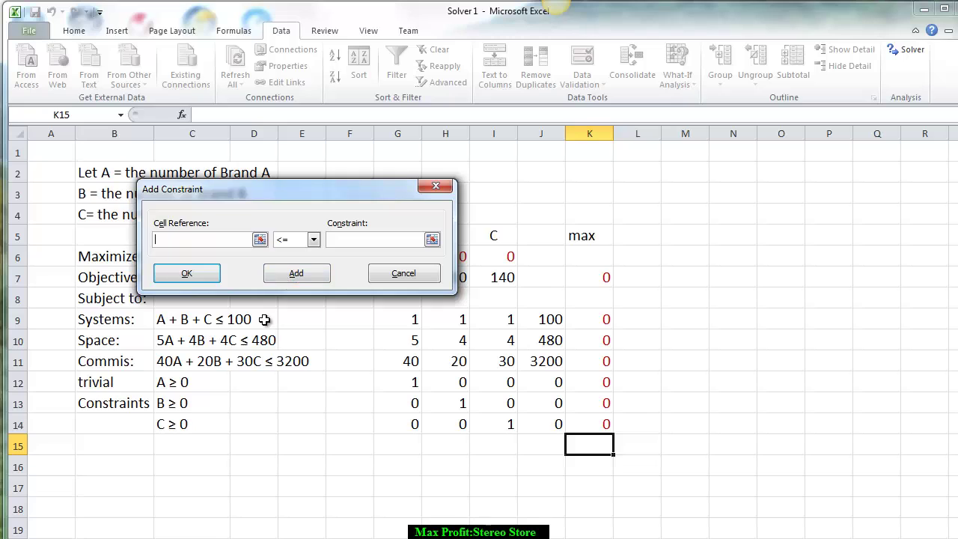
# - Add the Space constraint K10 <= J10 and the Commis constraint K11 <= J11
pyautogui.click(591, 341)
pyautogui.click(553, 345)
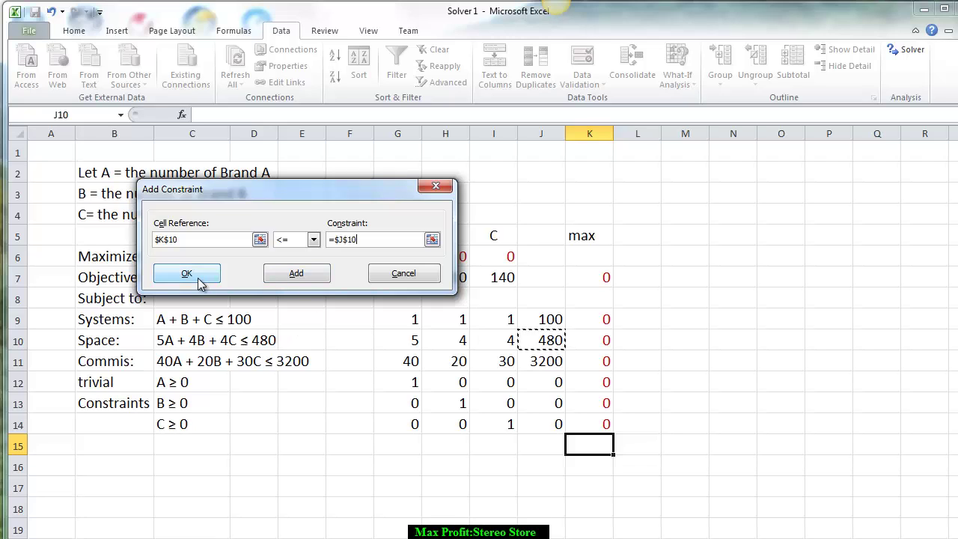
pyautogui.click(300, 274)
pyautogui.click(603, 365)
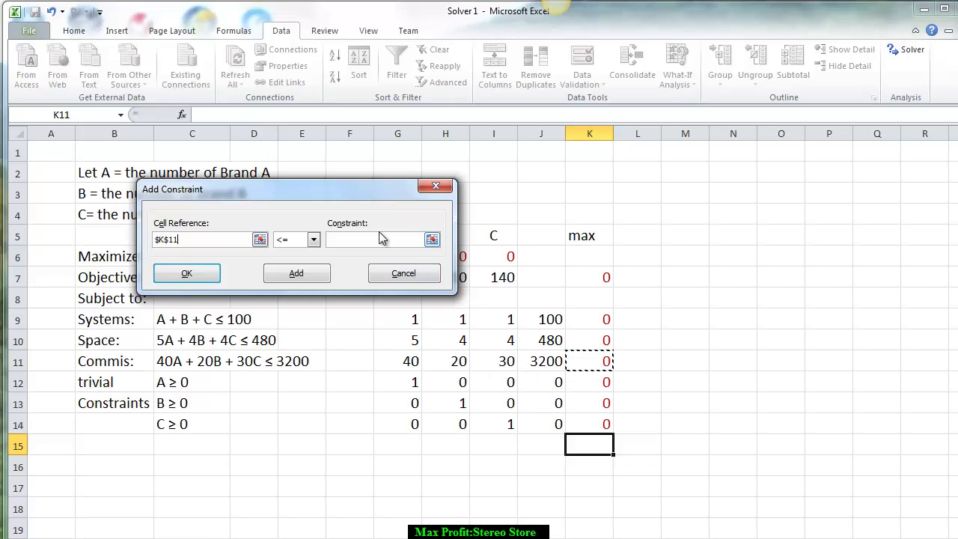
pyautogui.press('Tab')
pyautogui.press('Tab')
pyautogui.click(309, 274)
# - Add the A ≥ 0 constraint as K12 >= J12
pyautogui.click(585, 383)
pyautogui.click(313, 240)
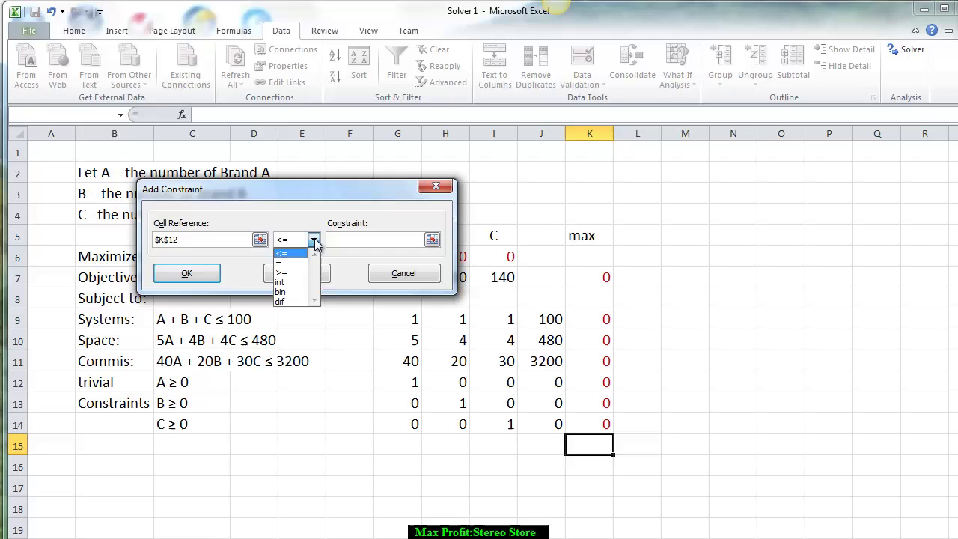
pyautogui.click(297, 273)
pyautogui.click(549, 383)
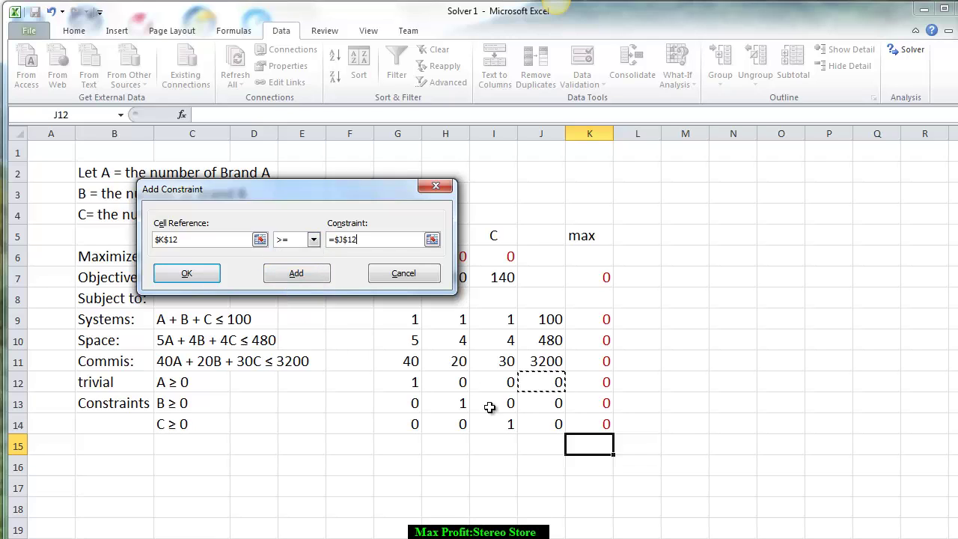
pyautogui.click(279, 279)
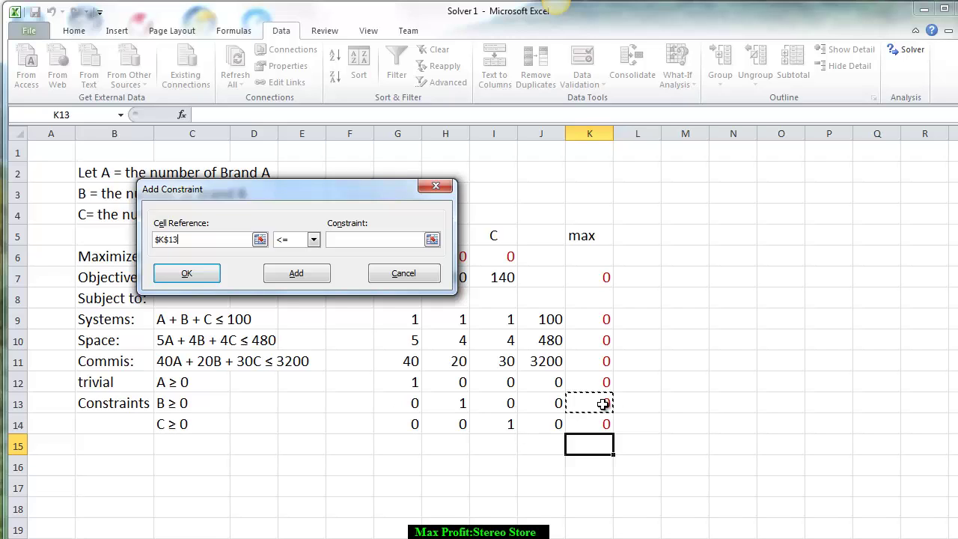
# - Add the B ≥ 0 constraint to the Solver model as K13 >= J13
pyautogui.click(313, 240)
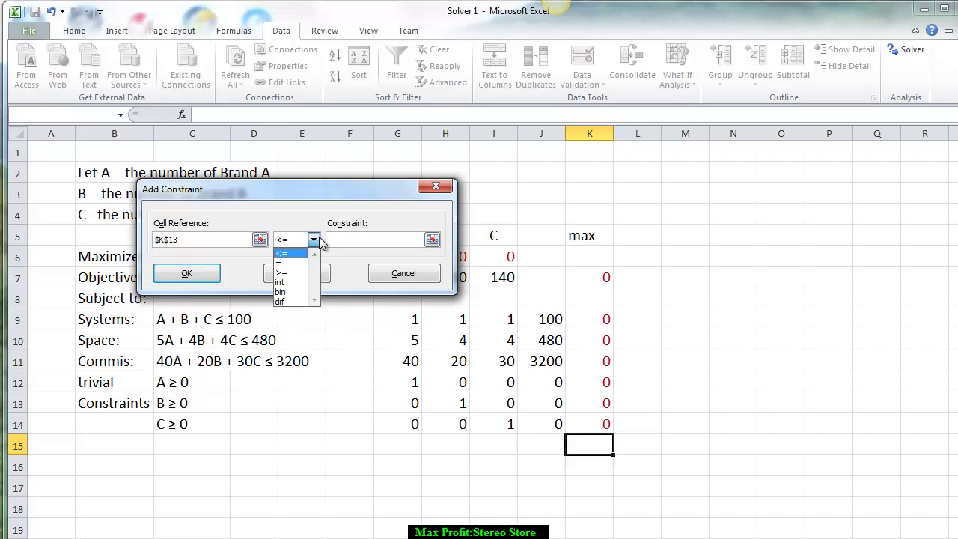
pyautogui.click(297, 273)
pyautogui.click(548, 402)
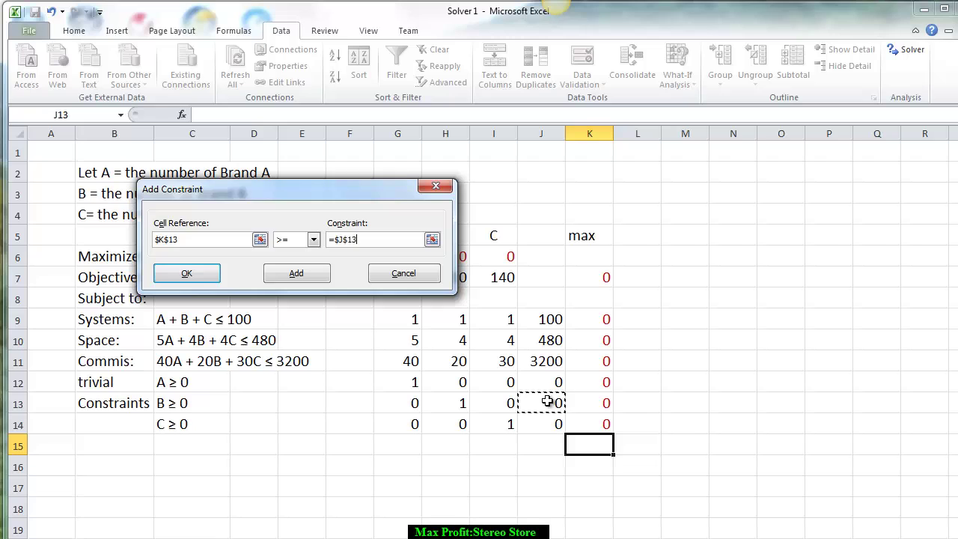
pyautogui.click(301, 276)
# - Add the C ≥ 0 constraint as K14 >= J14 and finish entering constraints
pyautogui.click(605, 425)
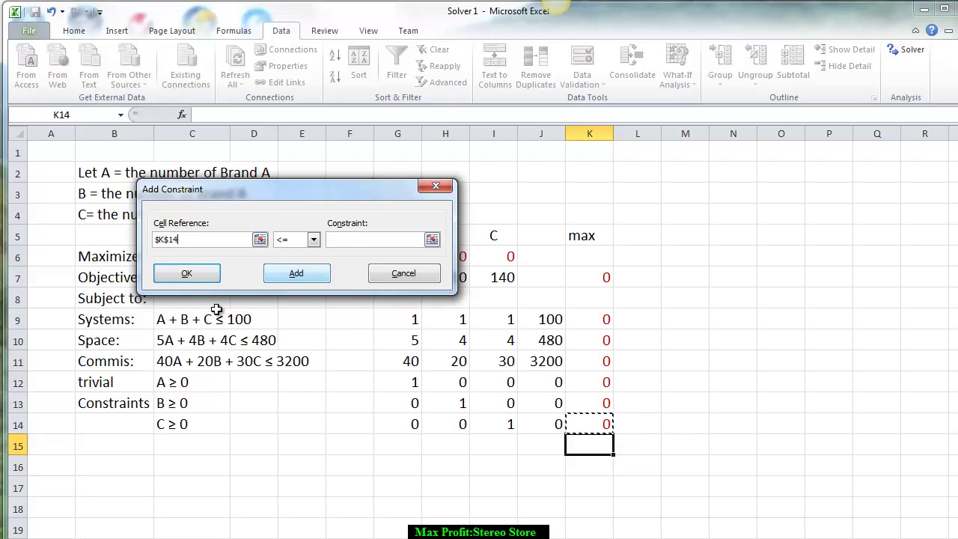
pyautogui.click(313, 239)
pyautogui.click(291, 276)
pyautogui.click(543, 427)
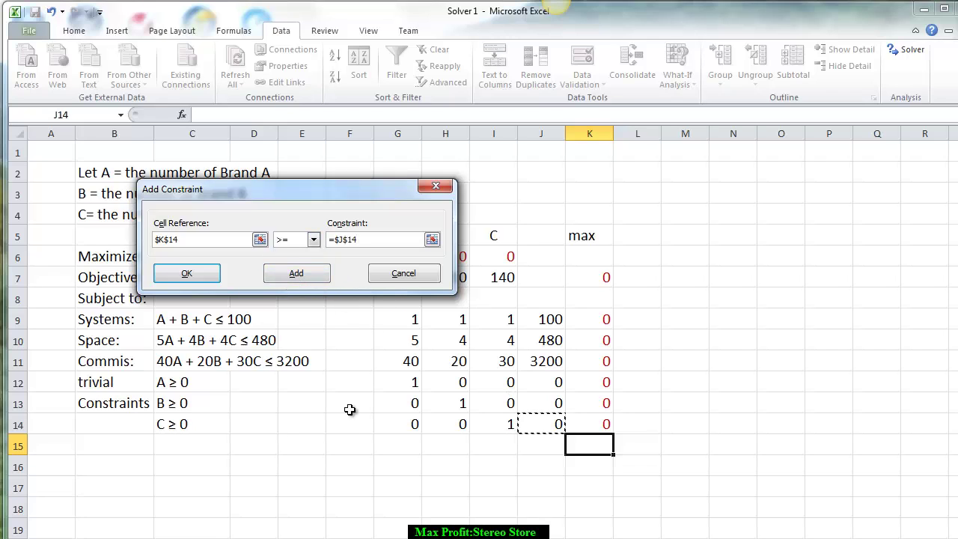
pyautogui.click(202, 274)
# - Solve the profit-maximization model and keep the Solver solution in the worksheet
pyautogui.moveTo(348, 30); pyautogui.dragTo(346, 144)
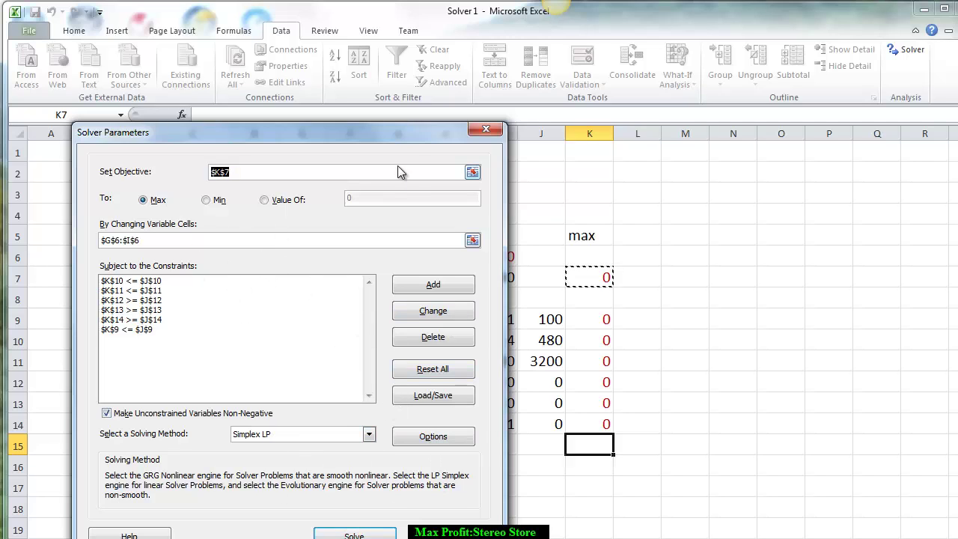
pyautogui.moveTo(389, 133); pyautogui.dragTo(393, 85)
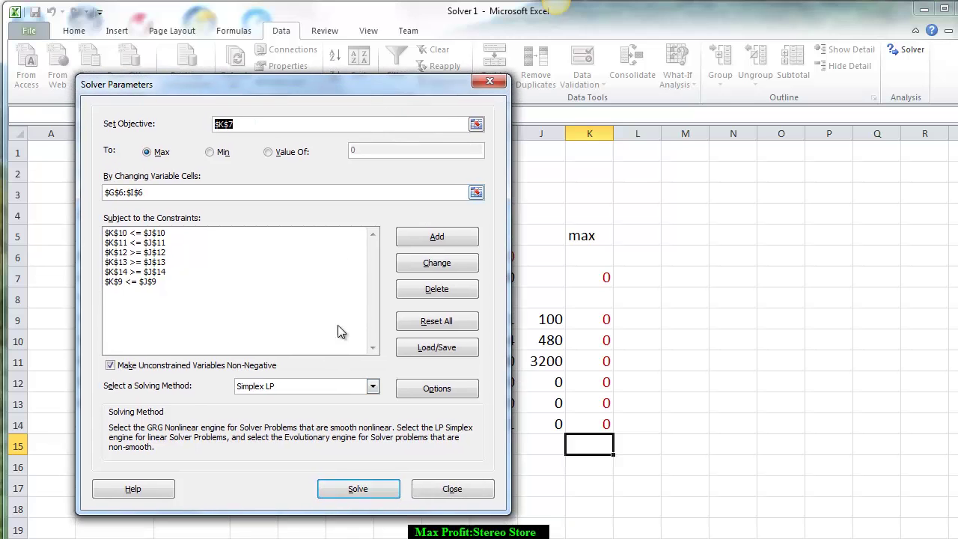
pyautogui.click(373, 494)
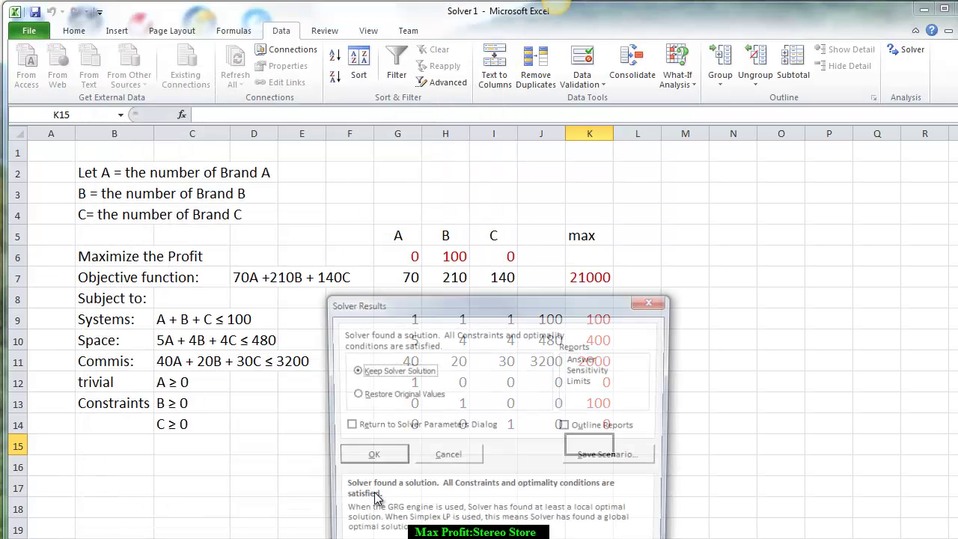
pyautogui.moveTo(554, 304); pyautogui.dragTo(622, 164)
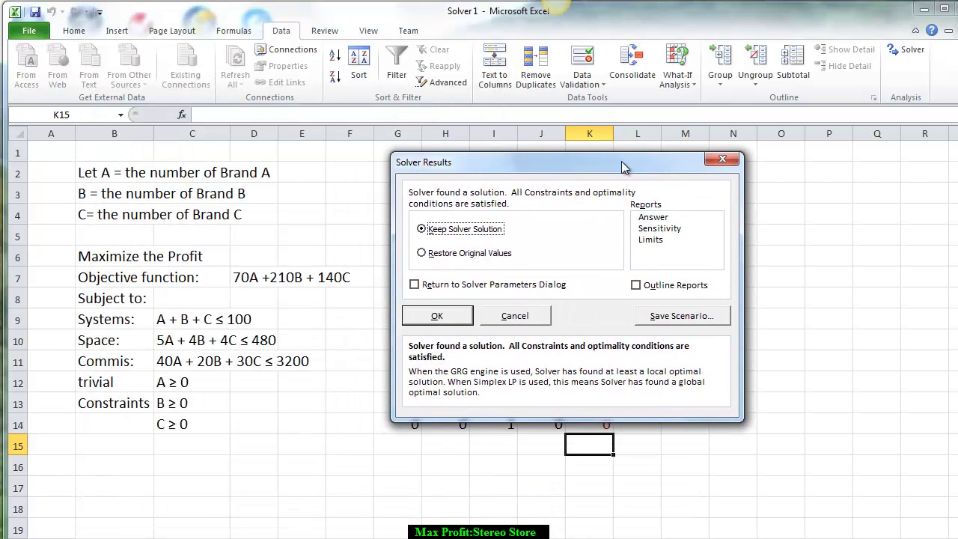
pyautogui.click(463, 320)
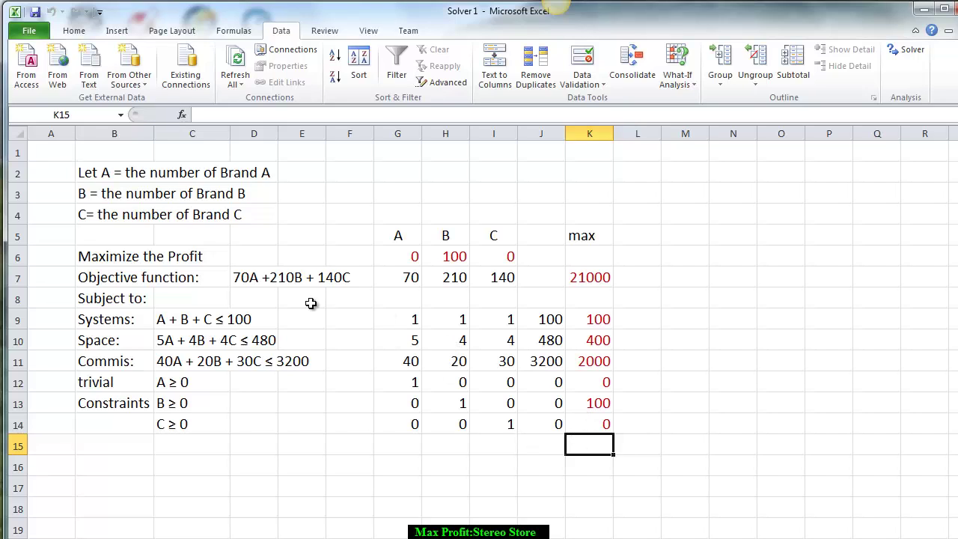
# - Test an alternative brand mix by entering 10 for A in G6, 10 for C in I6 and 80 for B in H6
pyautogui.click(403, 256)
pyautogui.write('1')
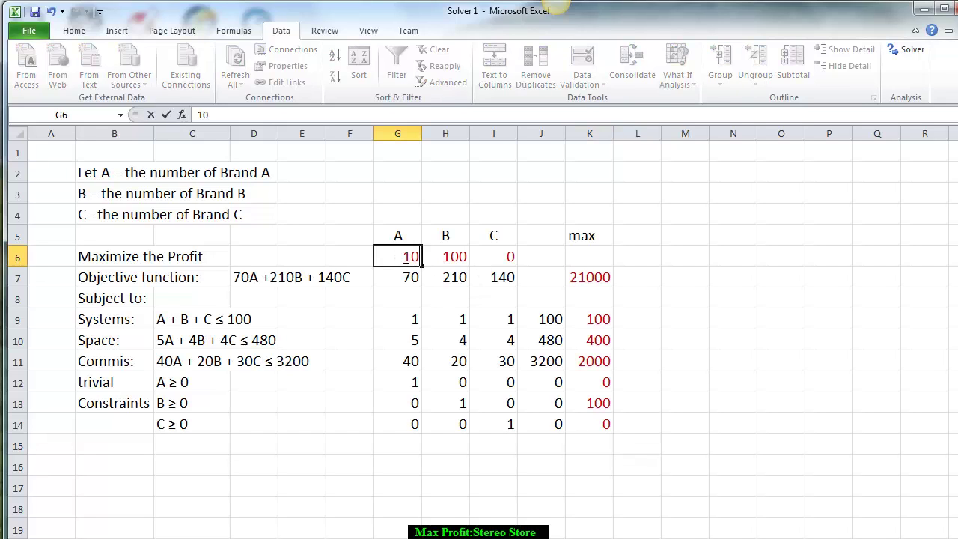
pyautogui.write('0')
pyautogui.click(492, 255)
pyautogui.write('10')
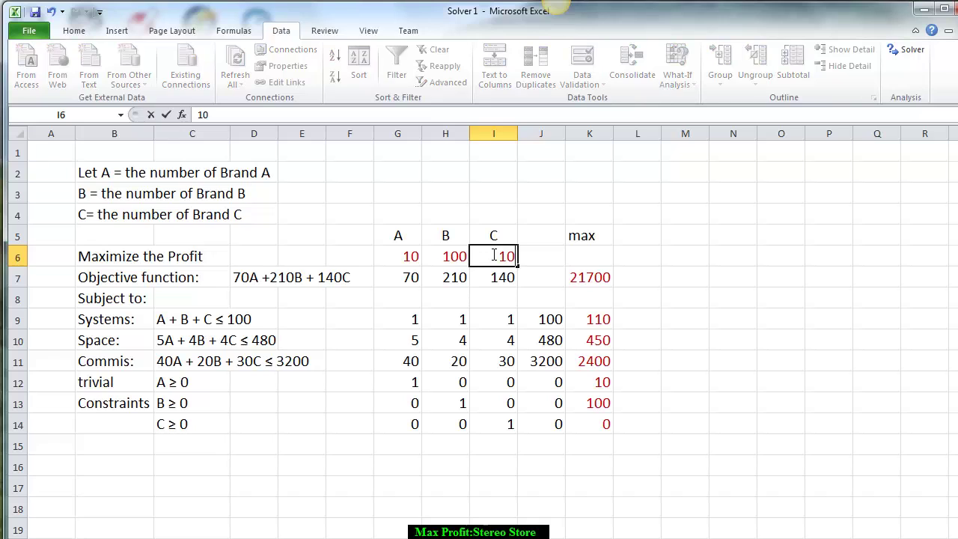
pyautogui.click(456, 256)
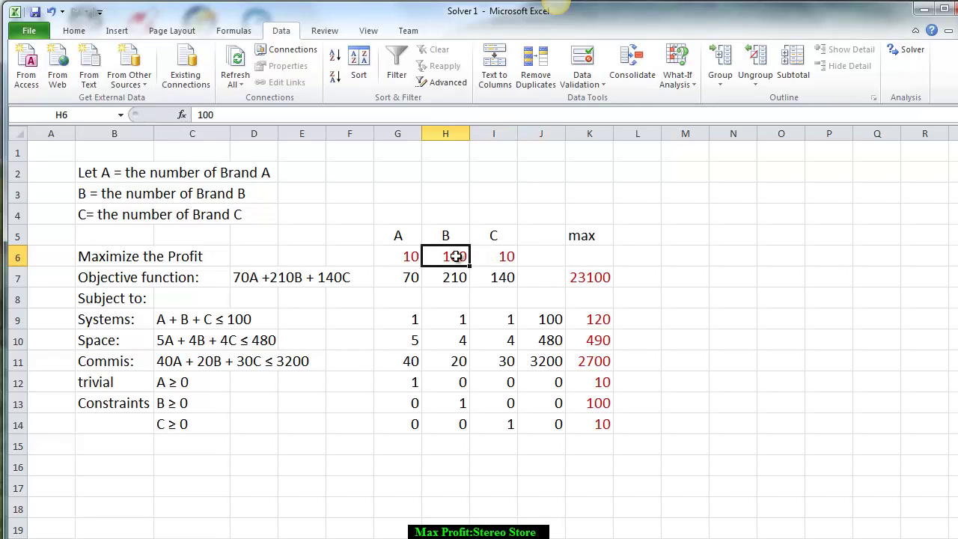
pyautogui.write('80')
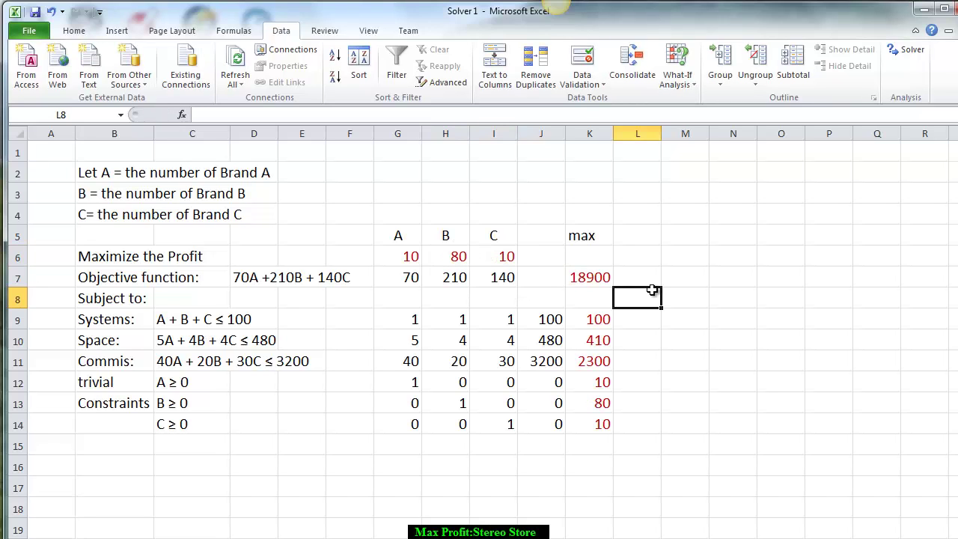
pyautogui.click(653, 293)
# - Restore the Solver solution by entering 0 for A in G6, 100 for B in H6 and 0 for C in I6
pyautogui.click(420, 260)
pyautogui.write('0')
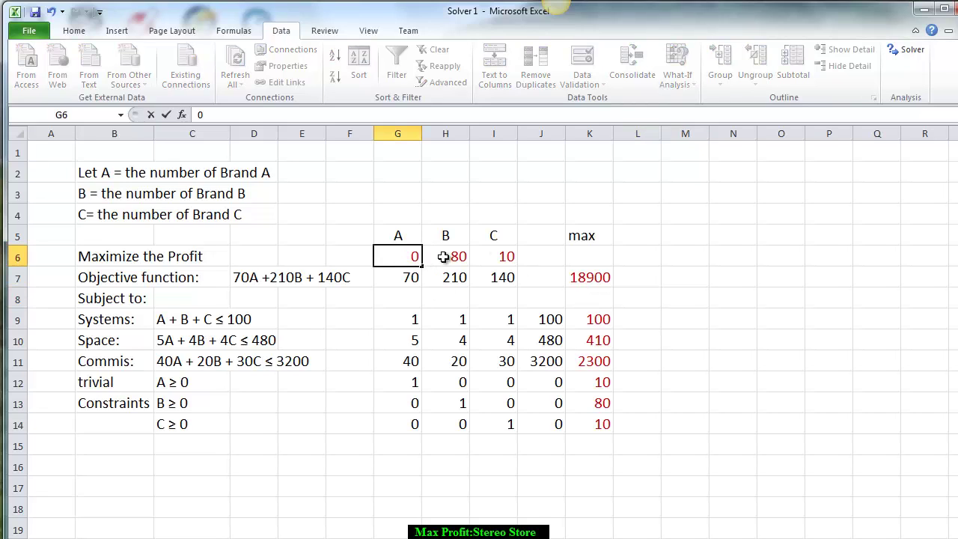
pyautogui.click(443, 255)
pyautogui.write('100')
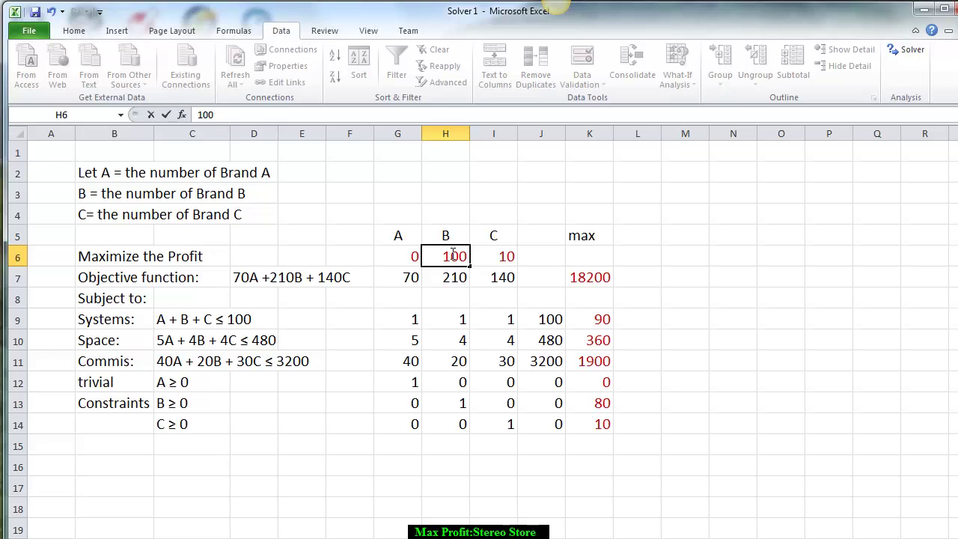
pyautogui.click(496, 253)
pyautogui.write('0')
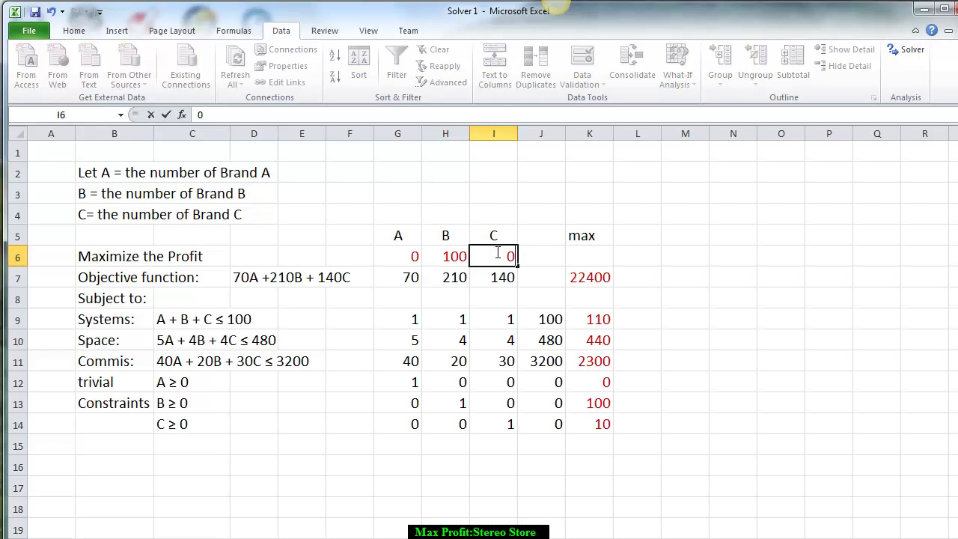
pyautogui.click(633, 278)
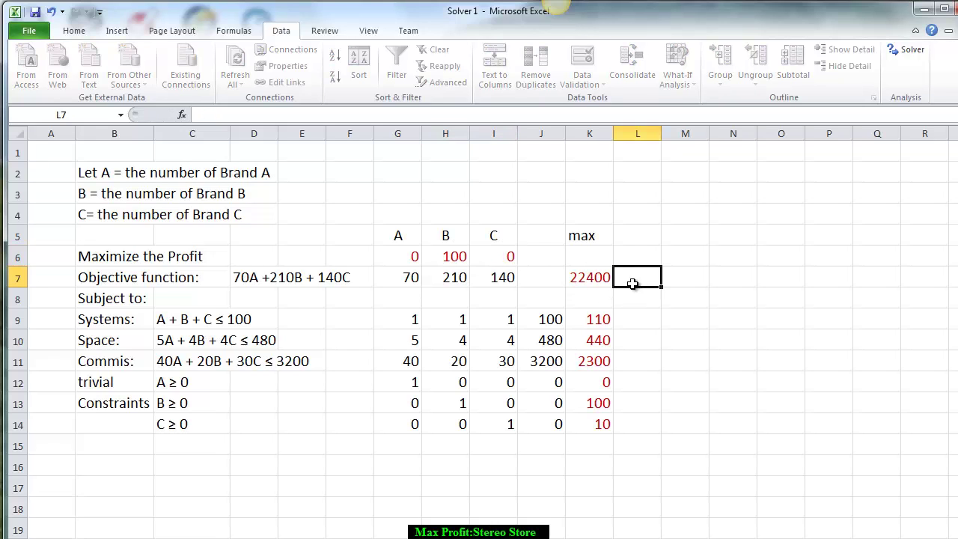